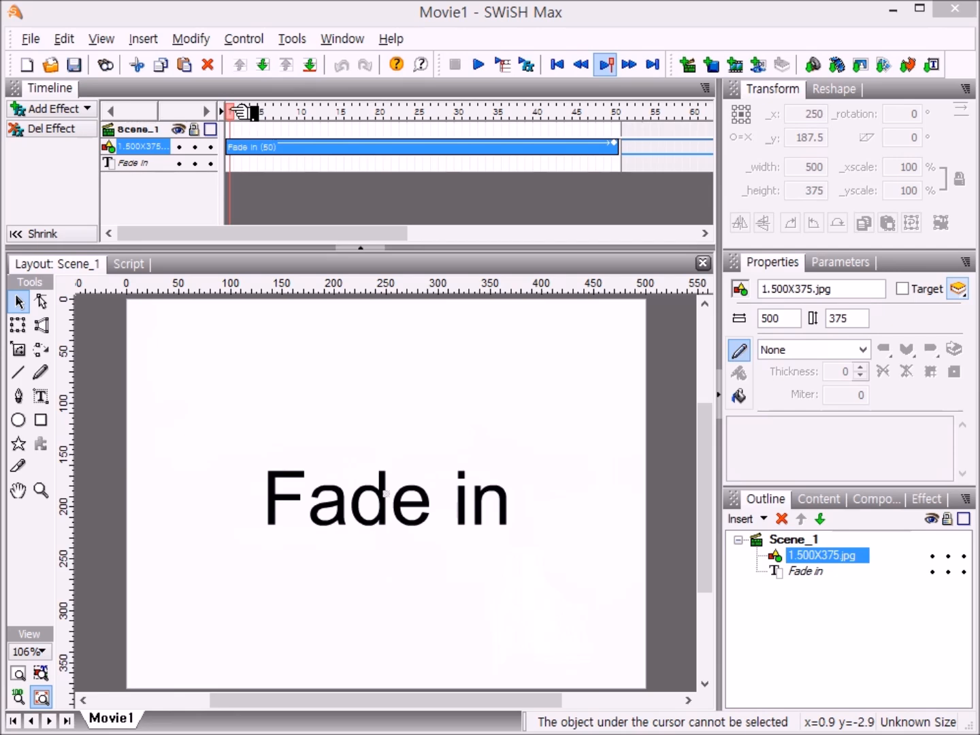
Step: Preview the existing movie's fade-in effect by scrubbing through and playing the timeline
{"action": "left_click_drag", "start_coordinate": [240, 111], "coordinate": [618, 145]}
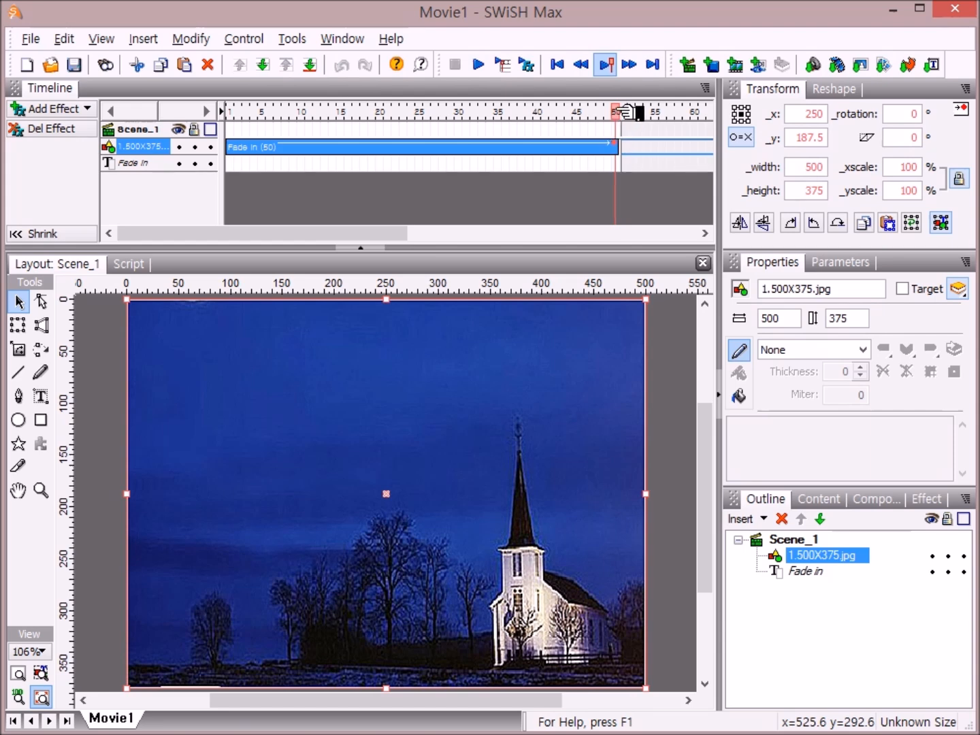
{"action": "left_click_drag", "start_coordinate": [619, 112], "coordinate": [242, 133]}
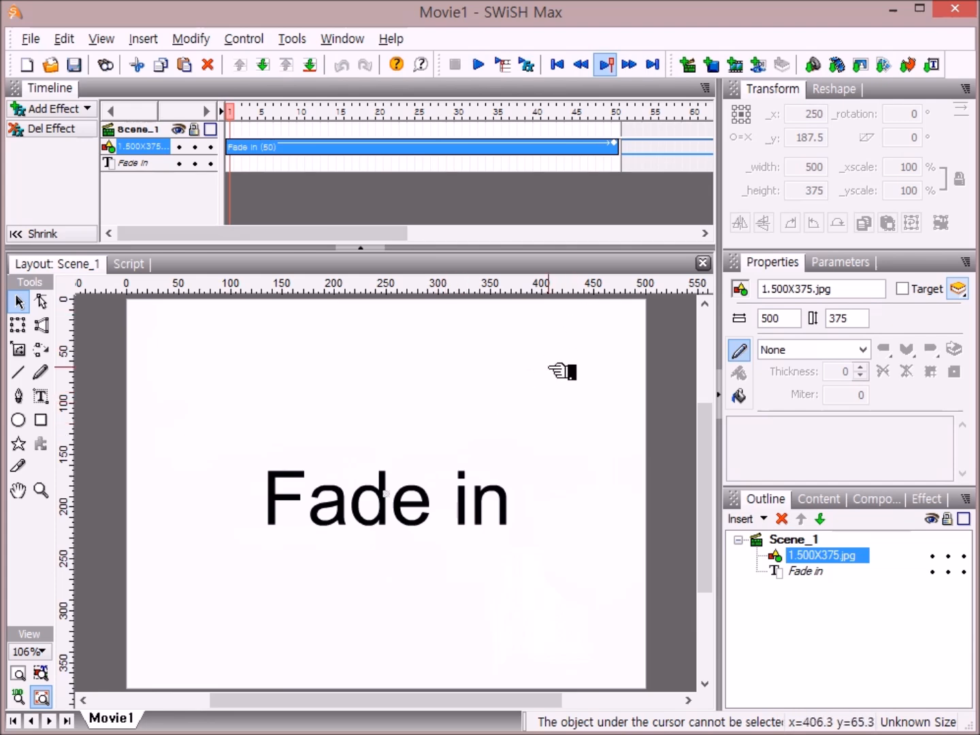
{"action": "left_click", "coordinate": [518, 65]}
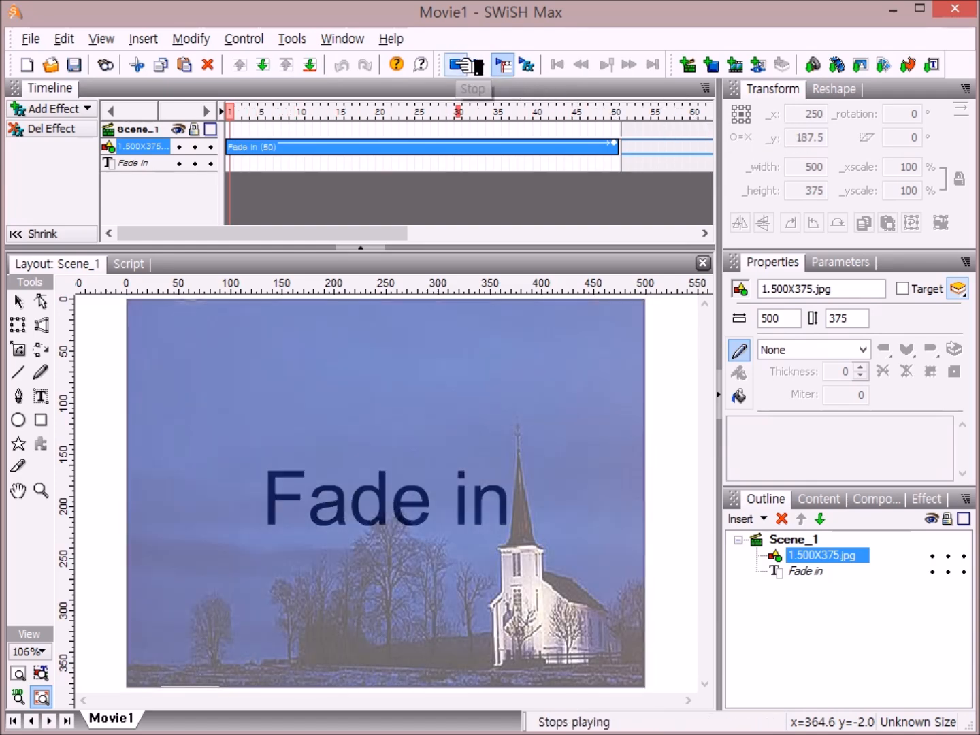
{"action": "left_click", "coordinate": [455, 63]}
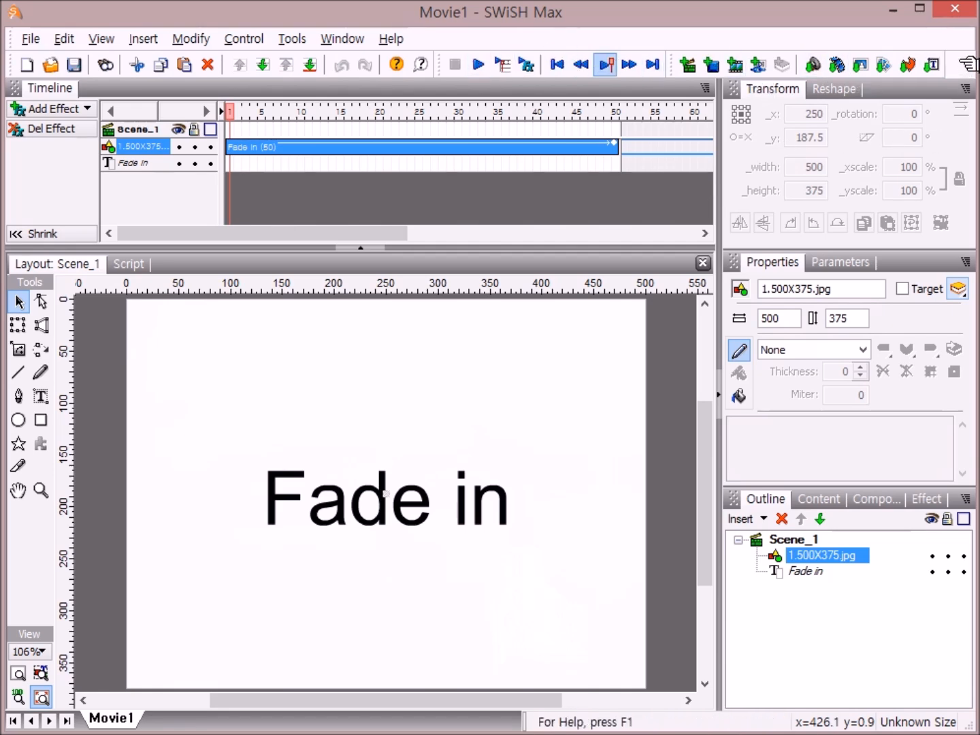
Step: Create a new movie and reset the panels to the default layout
{"action": "left_click", "coordinate": [40, 67]}
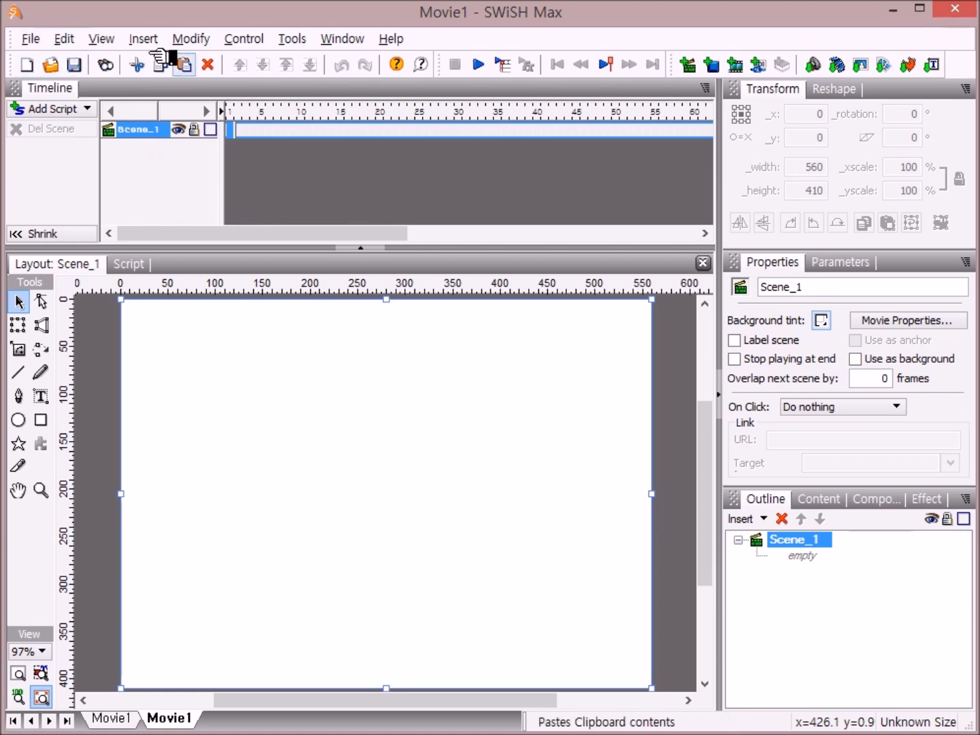
{"action": "left_click", "coordinate": [349, 39]}
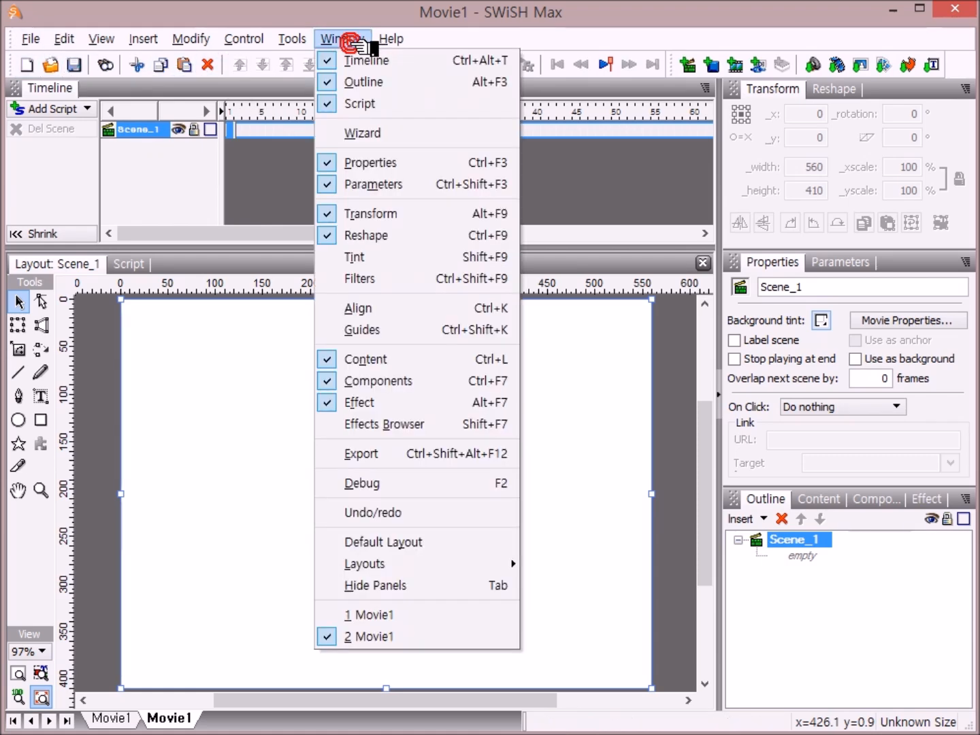
{"action": "left_click", "coordinate": [470, 543]}
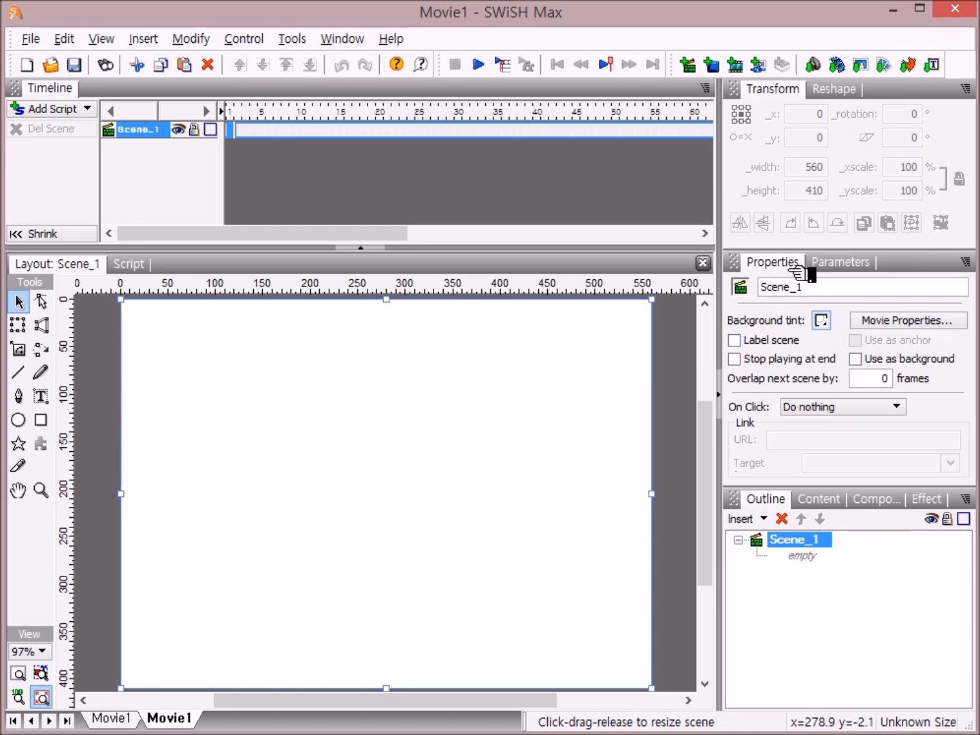
Step: Set the movie size to 500 by 375 pixels and fit the stage in the window
{"action": "left_click", "coordinate": [934, 325]}
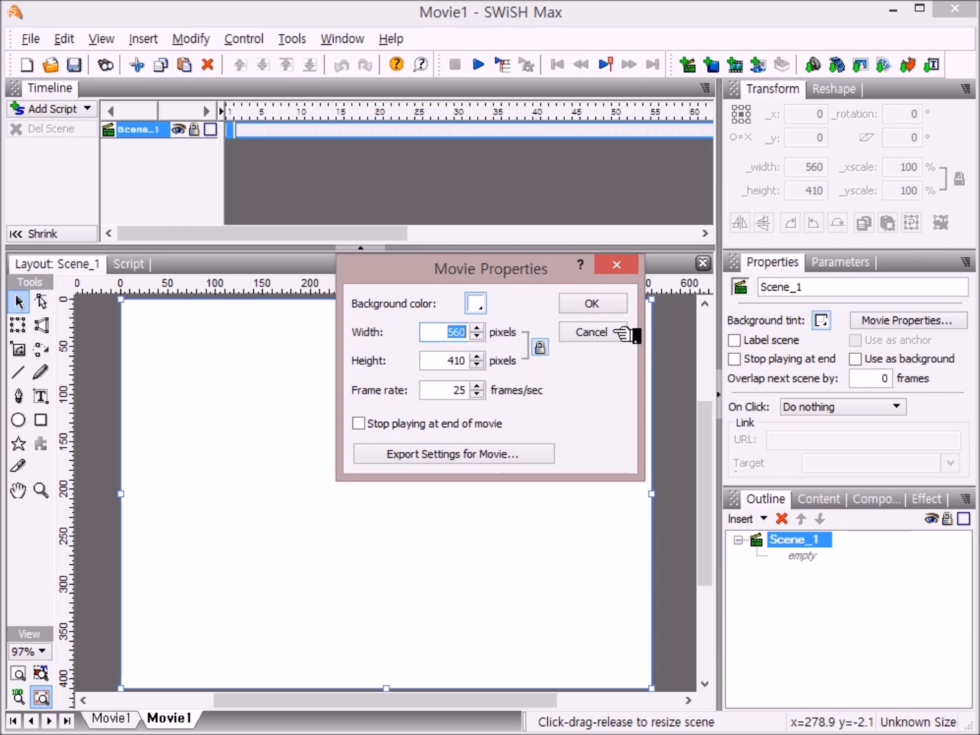
{"action": "left_click_drag", "start_coordinate": [563, 270], "coordinate": [492, 334]}
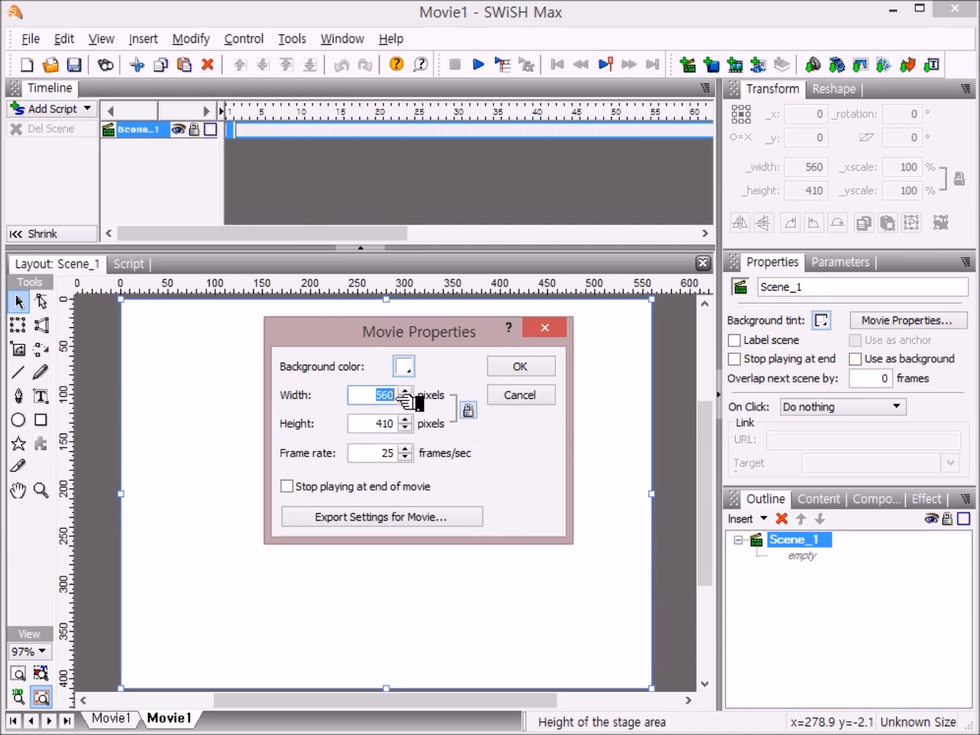
{"action": "type", "text": "50"}
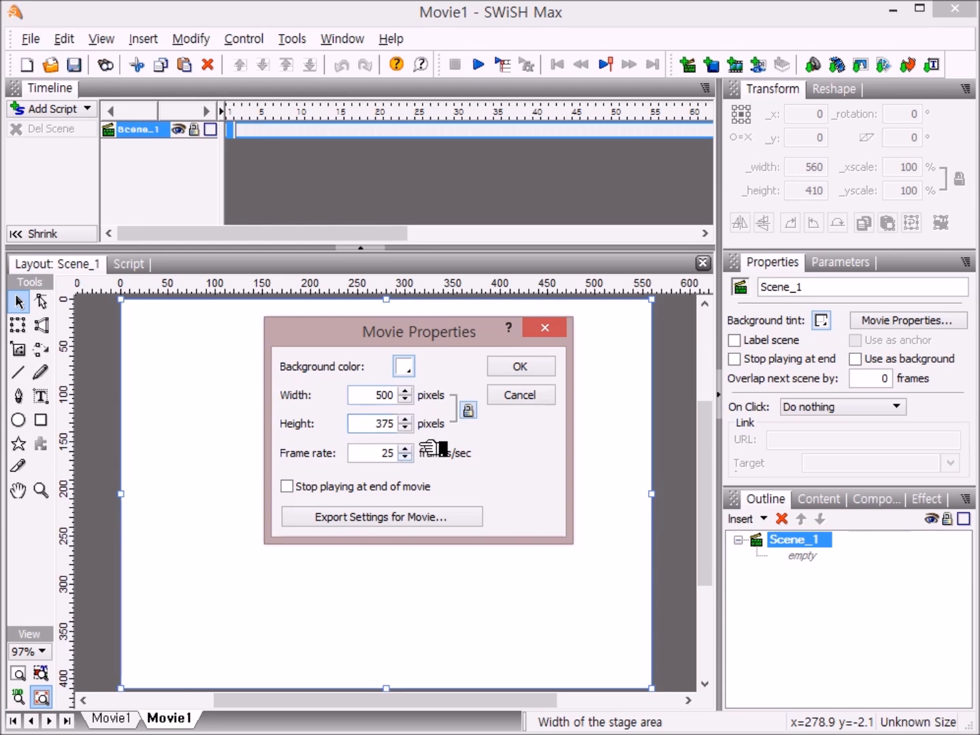
{"action": "left_click", "coordinate": [535, 365]}
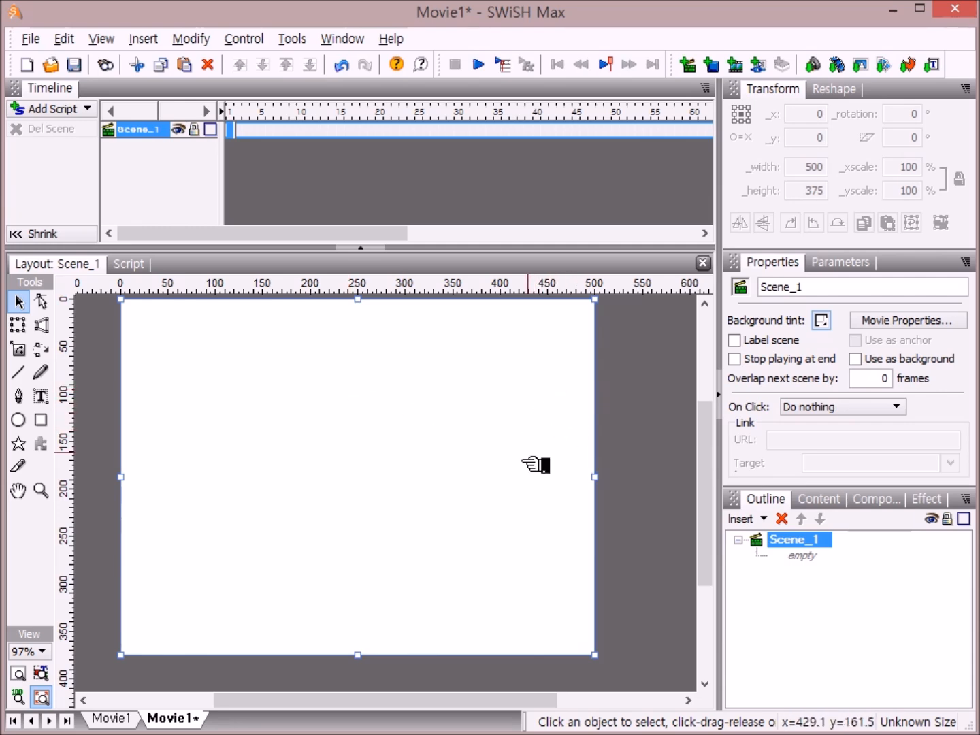
{"action": "left_click", "coordinate": [20, 673]}
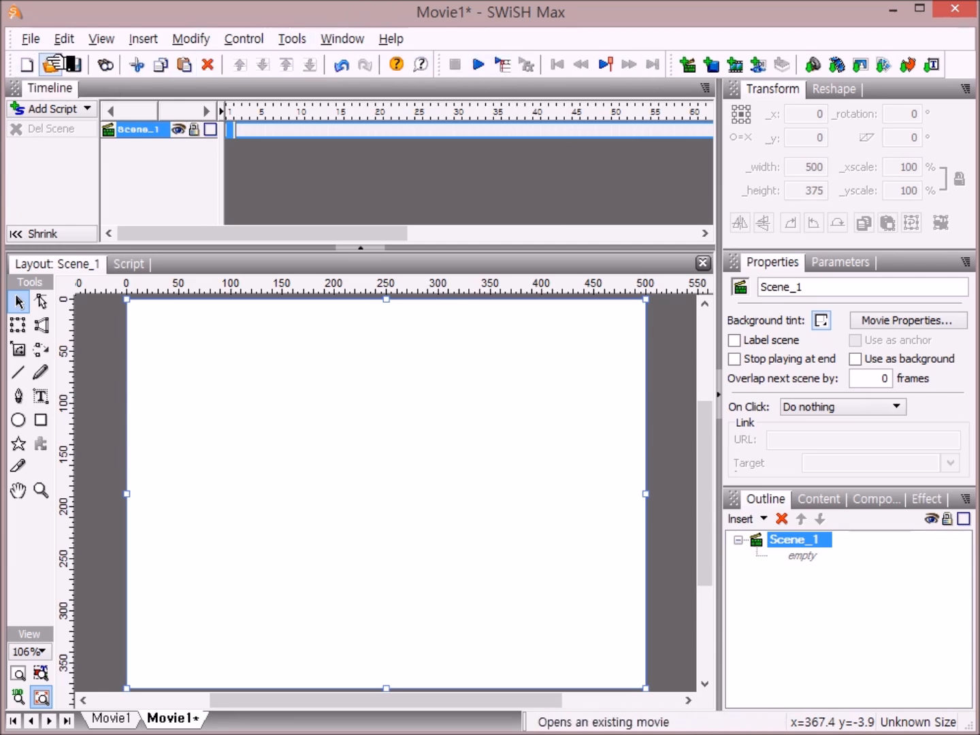
Step: Import the images 1..jpg, 2.jpg and 3.jpg from the 1.고향 folder
{"action": "left_click", "coordinate": [863, 64]}
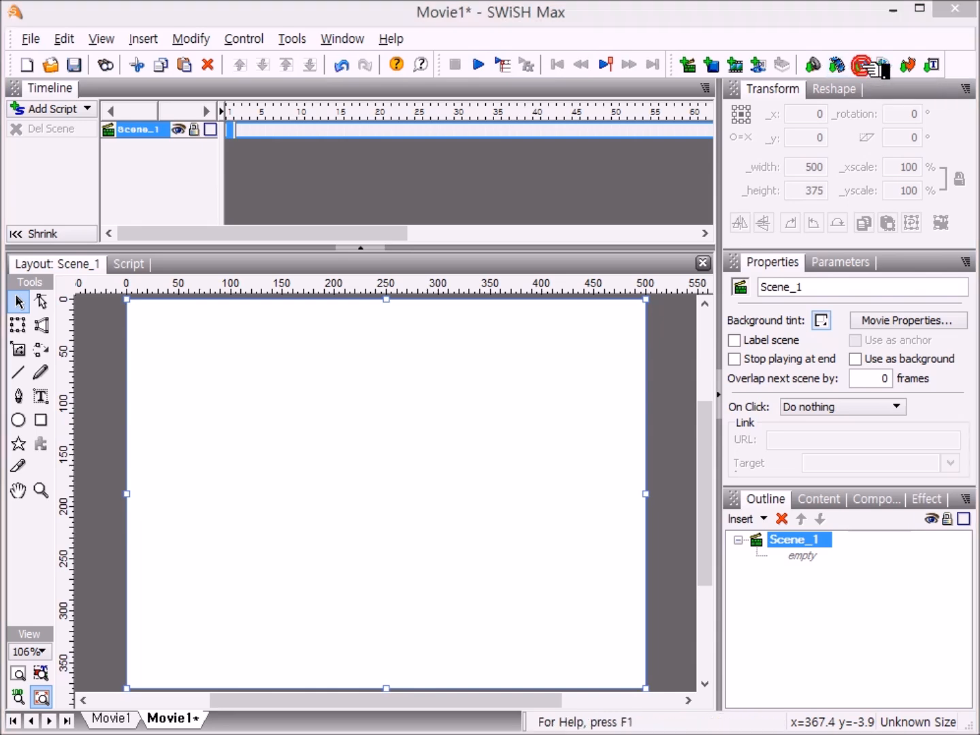
{"action": "left_click_drag", "start_coordinate": [567, 146], "coordinate": [542, 199]}
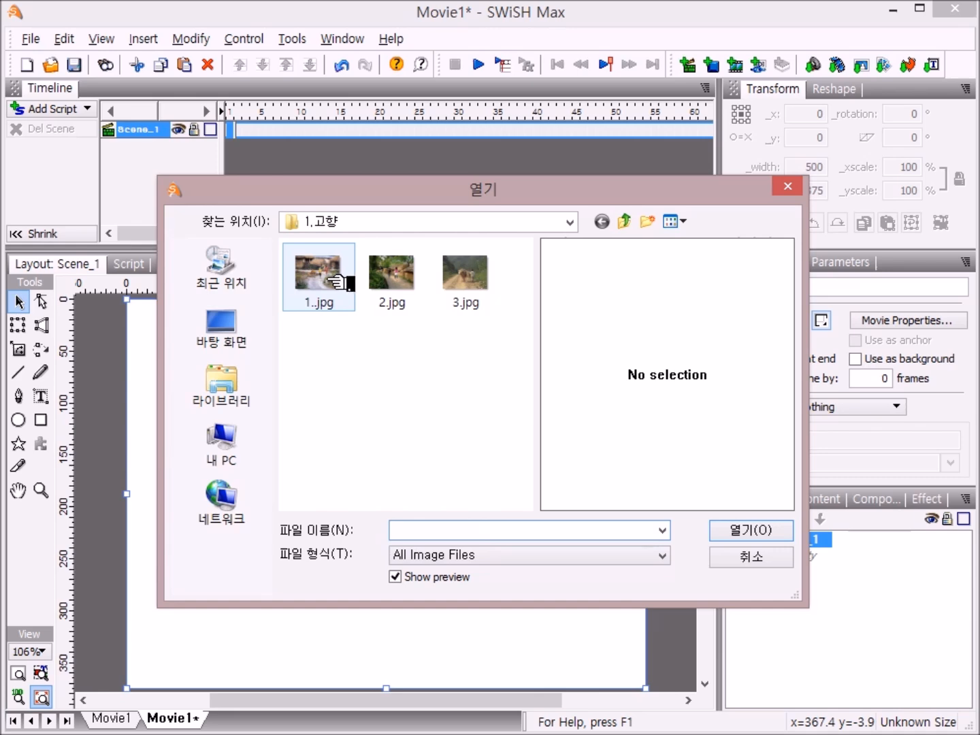
{"action": "left_click", "coordinate": [337, 281]}
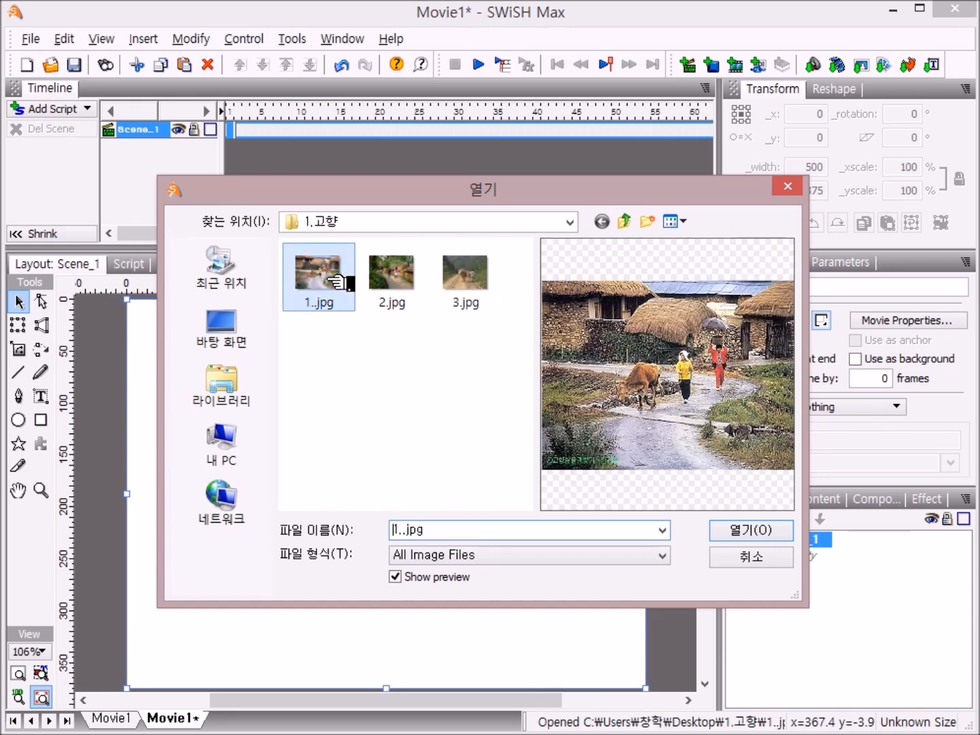
{"action": "left_click", "coordinate": [475, 289], "text": "shift"}
{"action": "key", "text": "Return"}
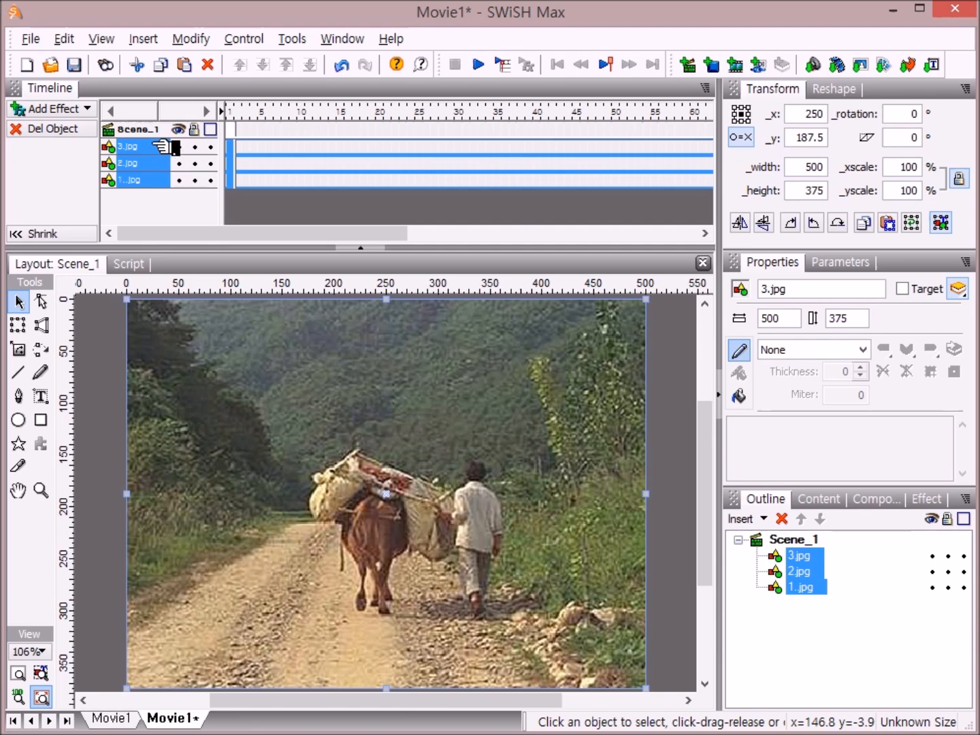
Step: Apply a Fade In effect to all three images and preview it
{"action": "right_click", "coordinate": [235, 149]}
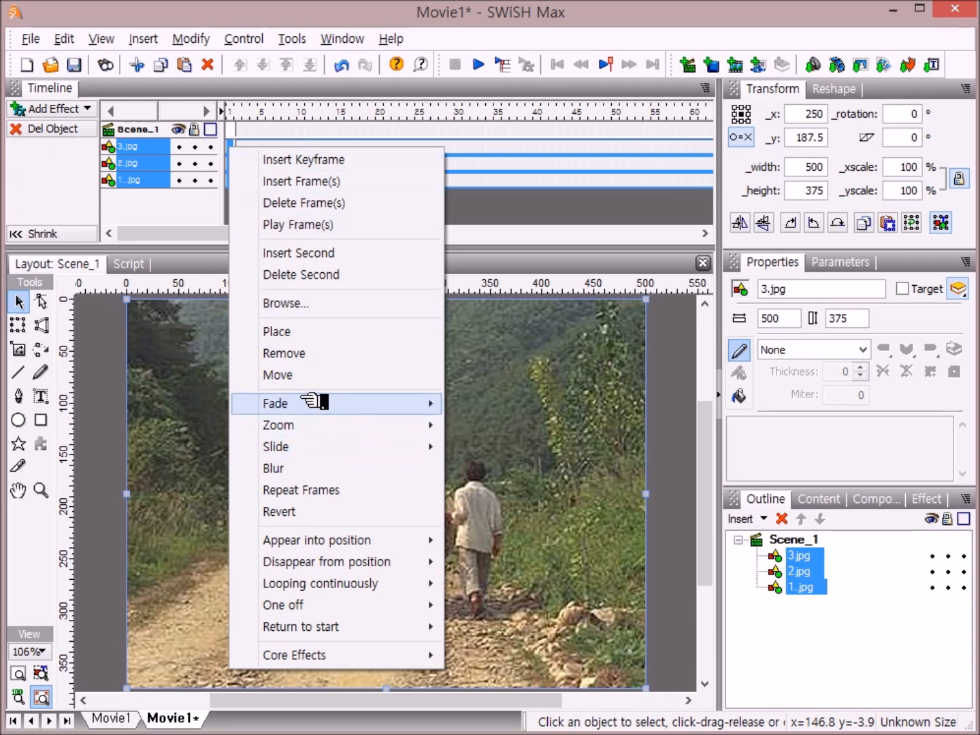
{"action": "mouse_move", "coordinate": [315, 401]}
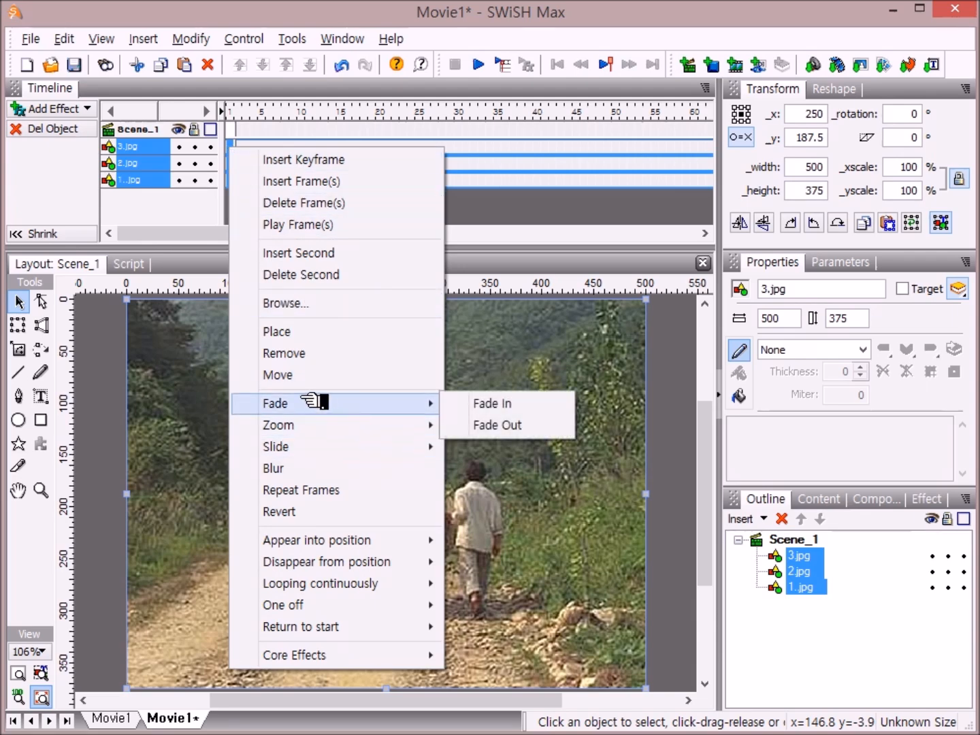
{"action": "left_click", "coordinate": [563, 402]}
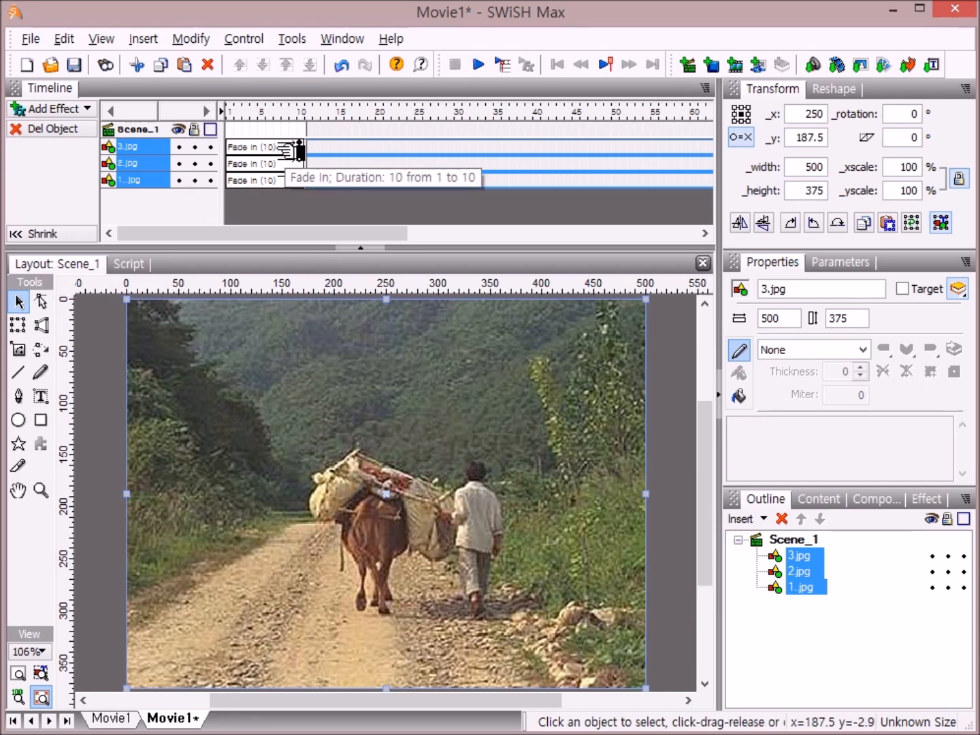
{"action": "left_click", "coordinate": [502, 65]}
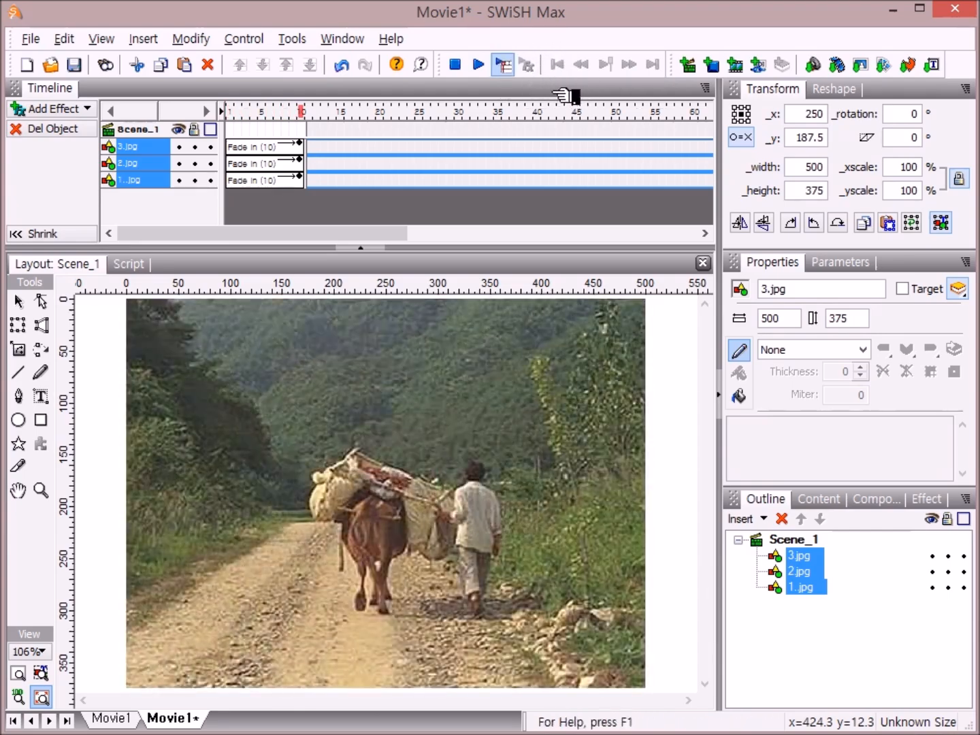
{"action": "left_click", "coordinate": [456, 65]}
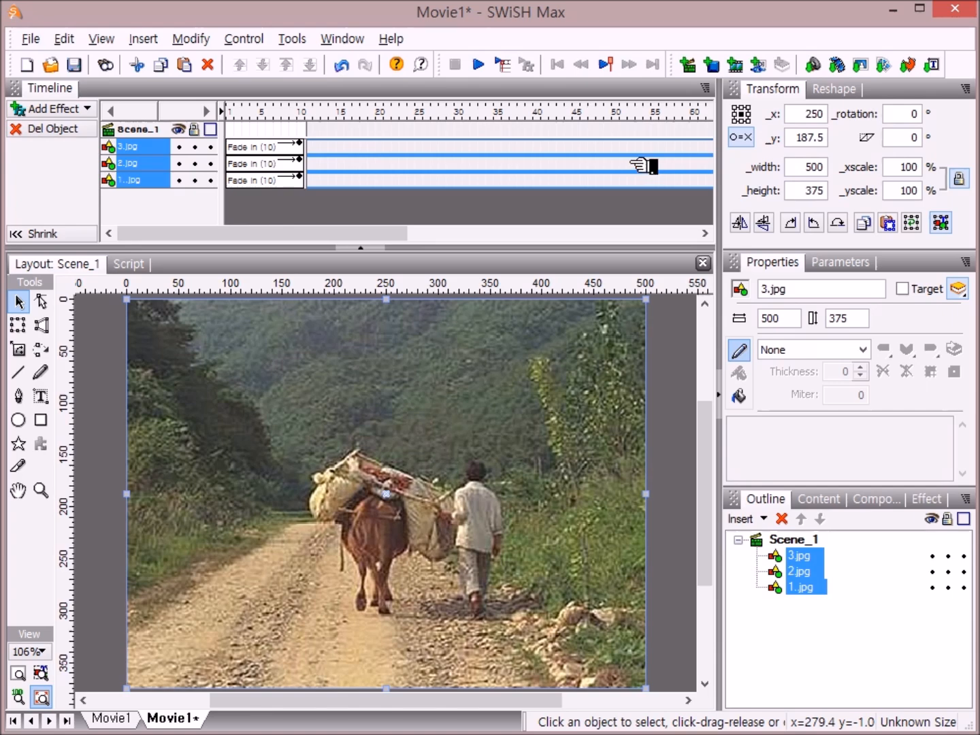
Step: Lengthen the 3.jpg fade-in effect to 30 frames and preview the timeline
{"action": "left_click", "coordinate": [298, 144]}
{"action": "left_click_drag", "start_coordinate": [305, 145], "coordinate": [462, 144]}
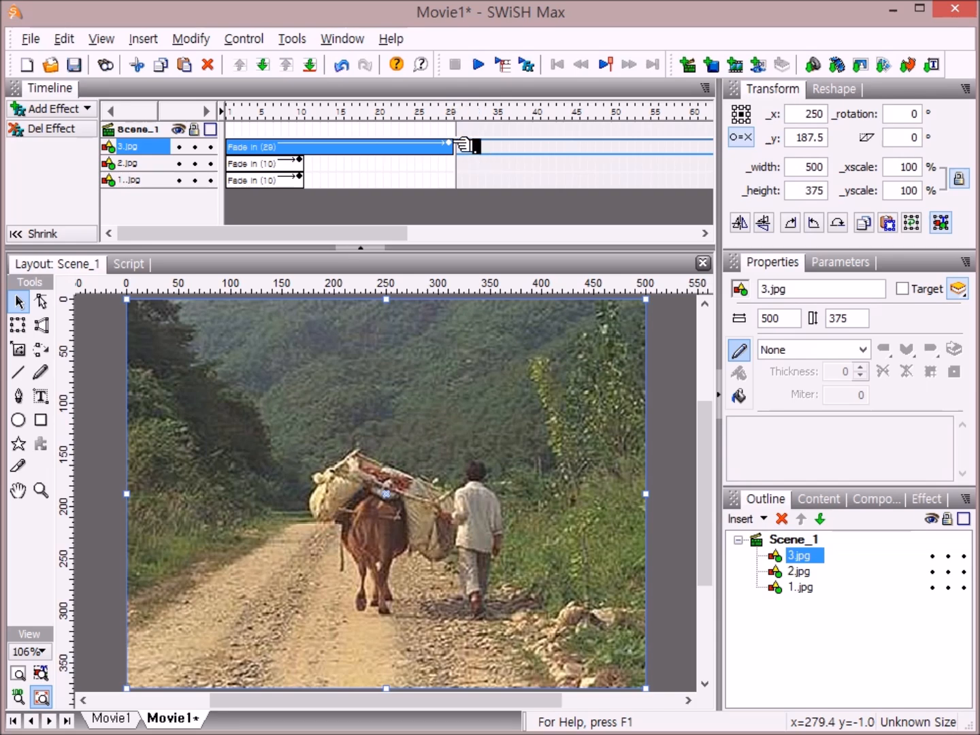
{"action": "left_click_drag", "start_coordinate": [463, 145], "coordinate": [469, 145]}
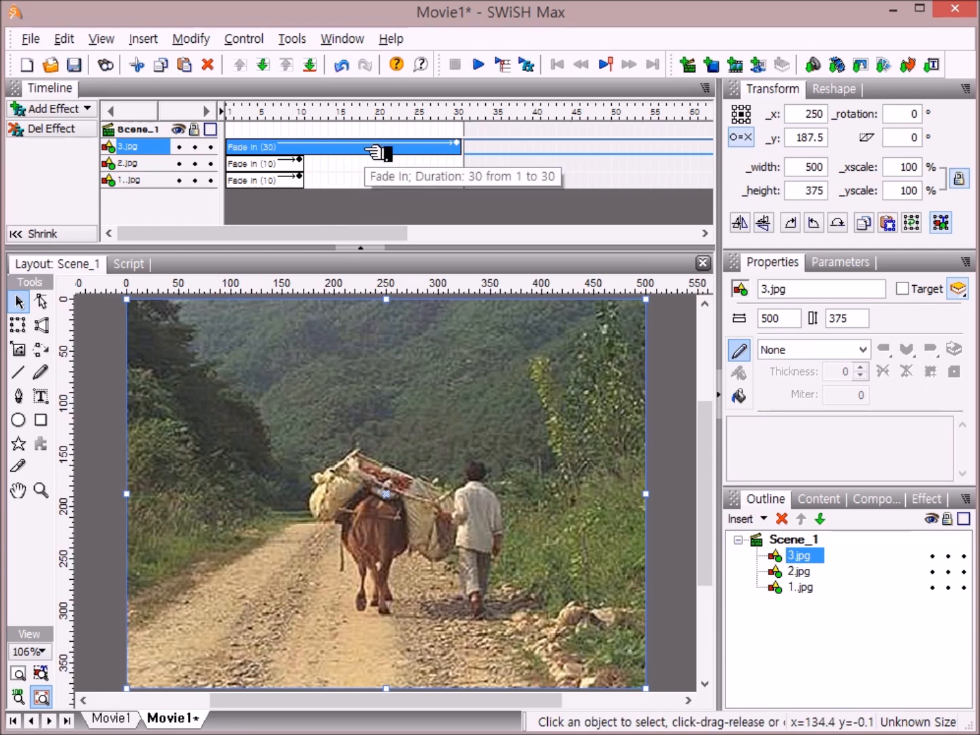
{"action": "left_click", "coordinate": [507, 64]}
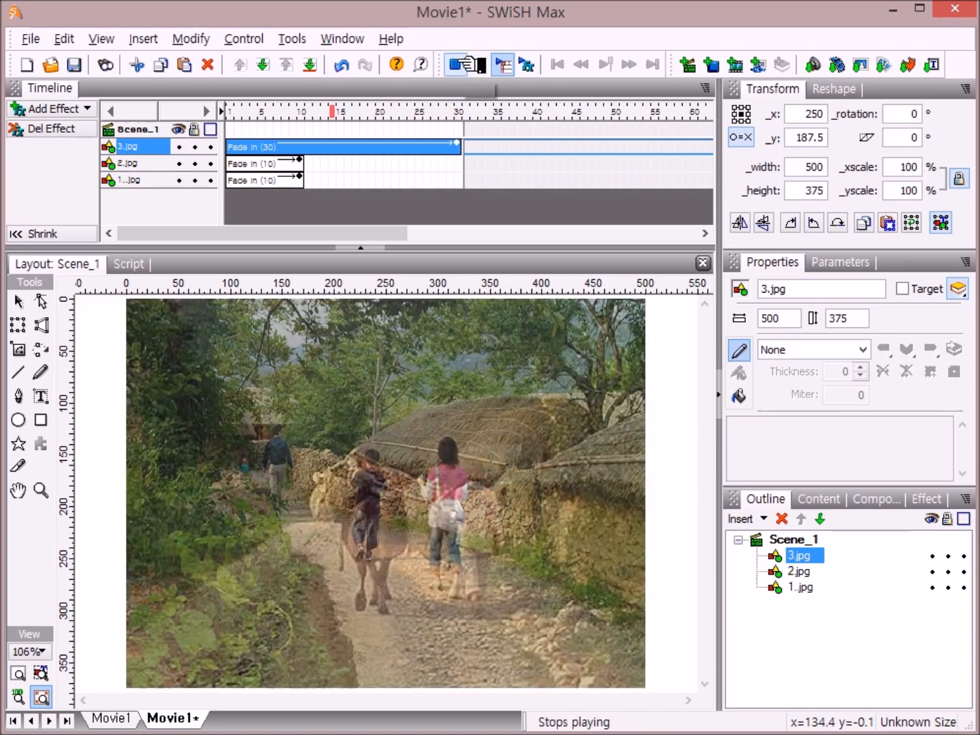
{"action": "left_click", "coordinate": [480, 65]}
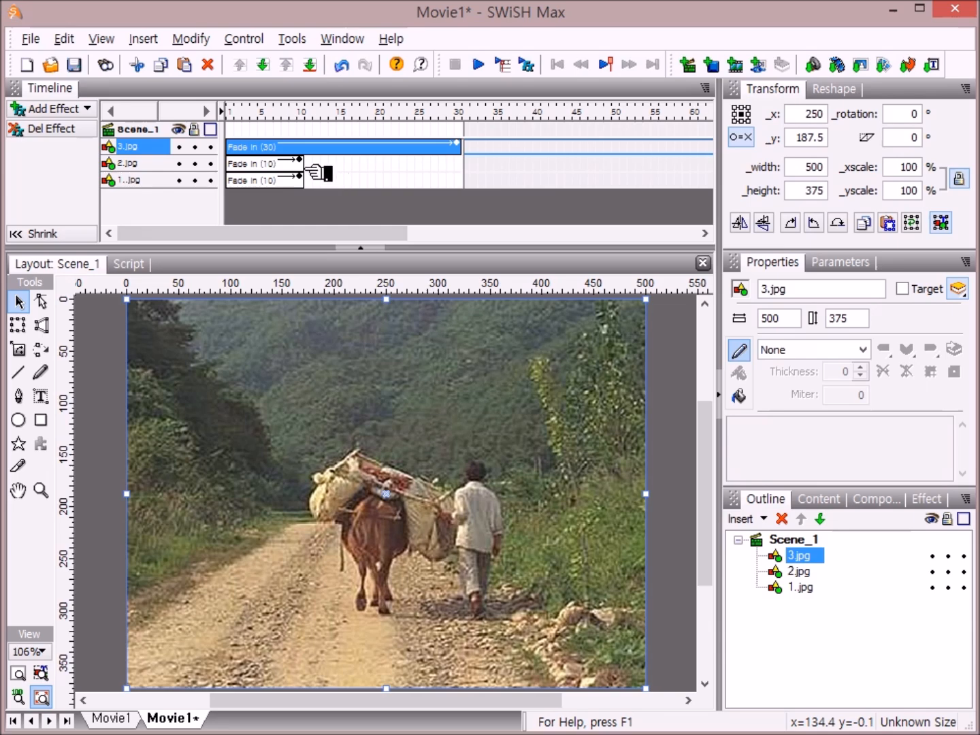
Step: Lengthen the fade-ins of 2.jpg and 1..jpg to 30 frames and play the timeline
{"action": "left_click_drag", "start_coordinate": [299, 162], "coordinate": [467, 202]}
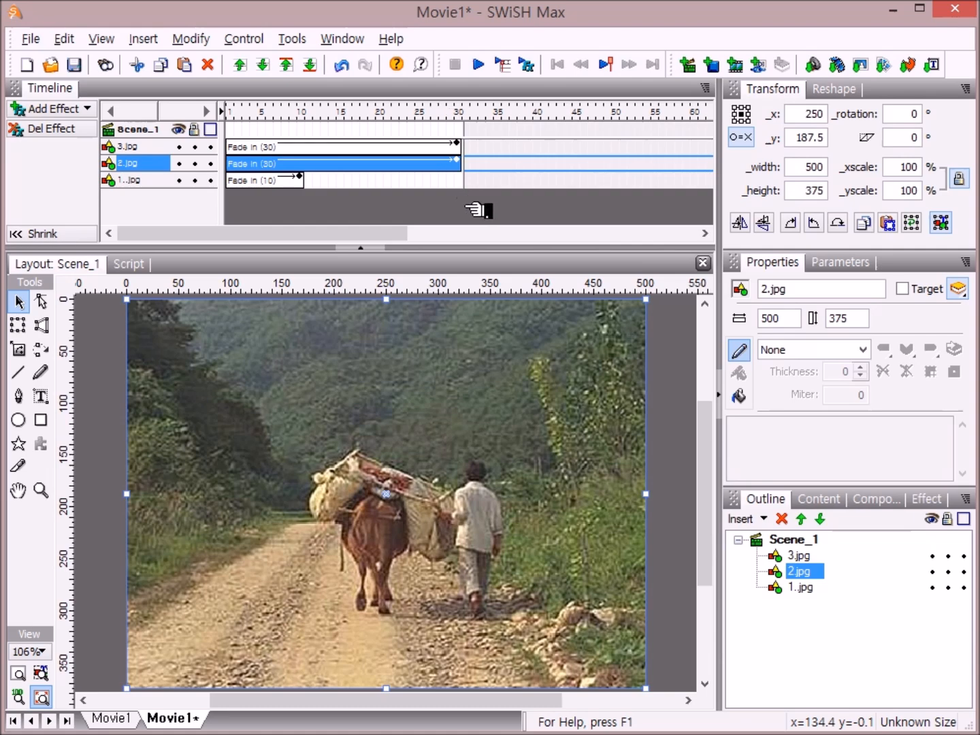
{"action": "left_click_drag", "start_coordinate": [315, 179], "coordinate": [465, 195]}
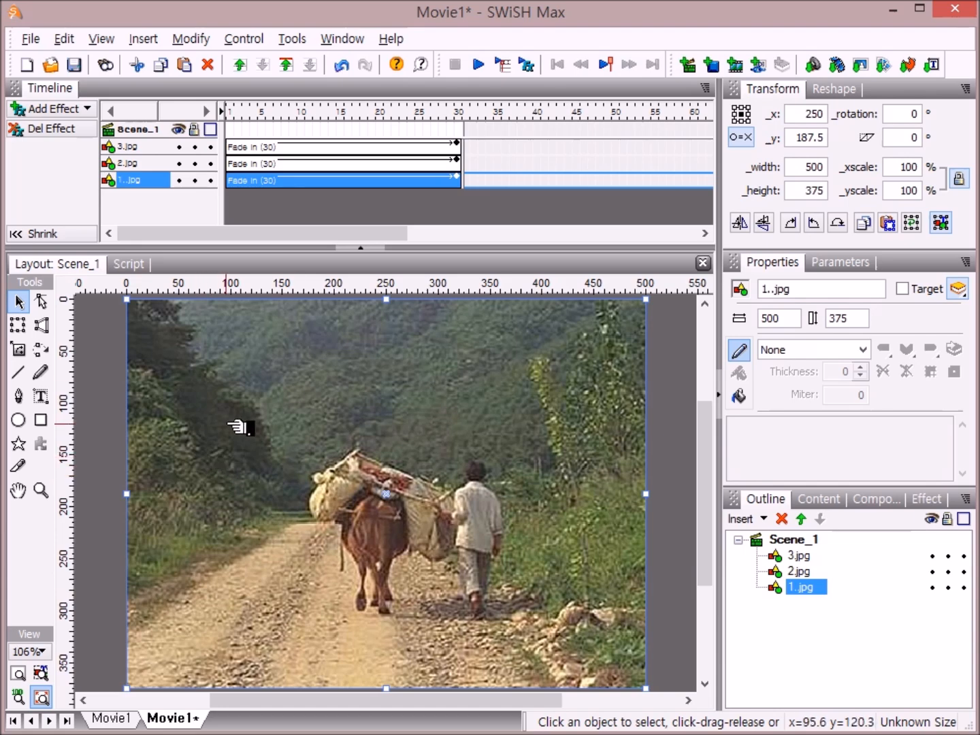
{"action": "left_click", "coordinate": [503, 63]}
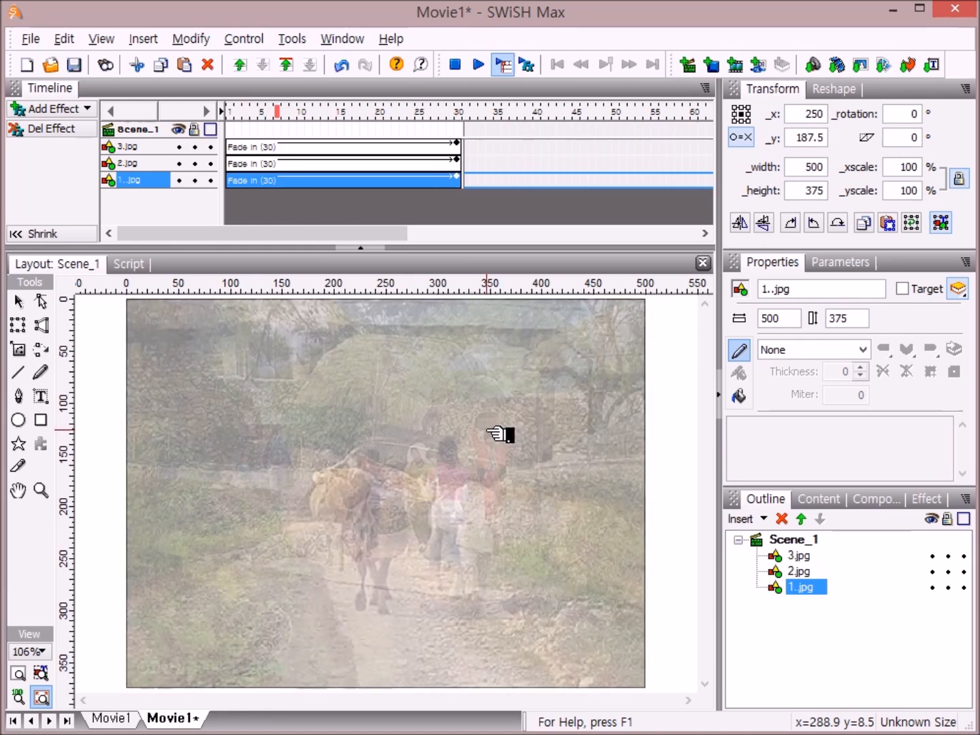
{"action": "left_click", "coordinate": [455, 64]}
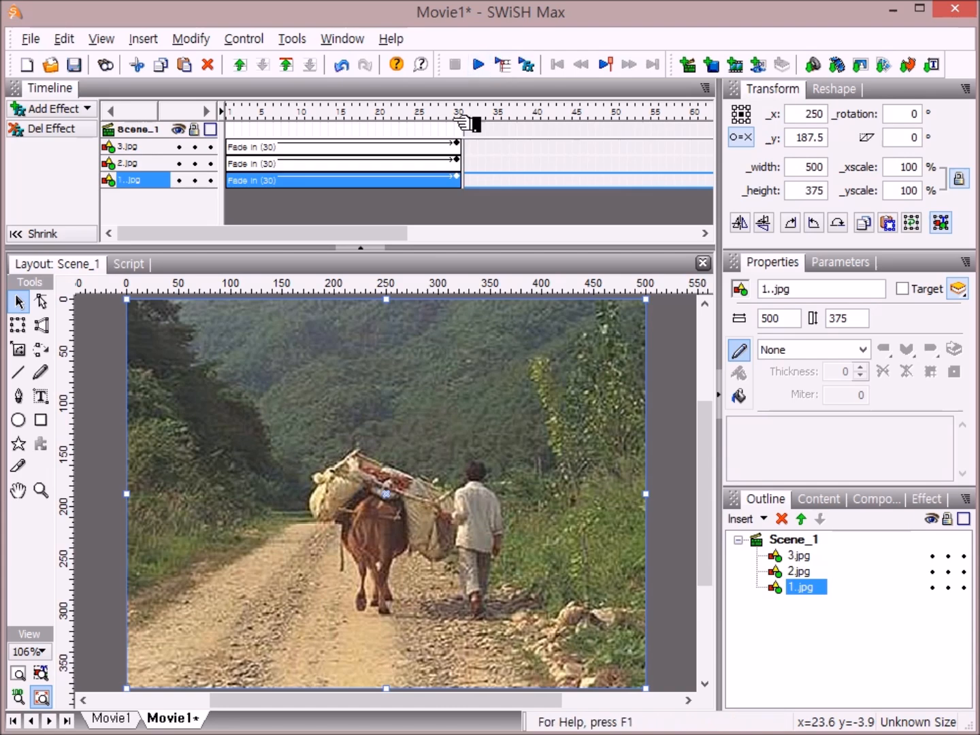
Step: Stagger the fade-ins so 2.jpg starts about frame 31 after 1..jpg, and 3.jpg starts after 2.jpg
{"action": "left_click", "coordinate": [417, 164]}
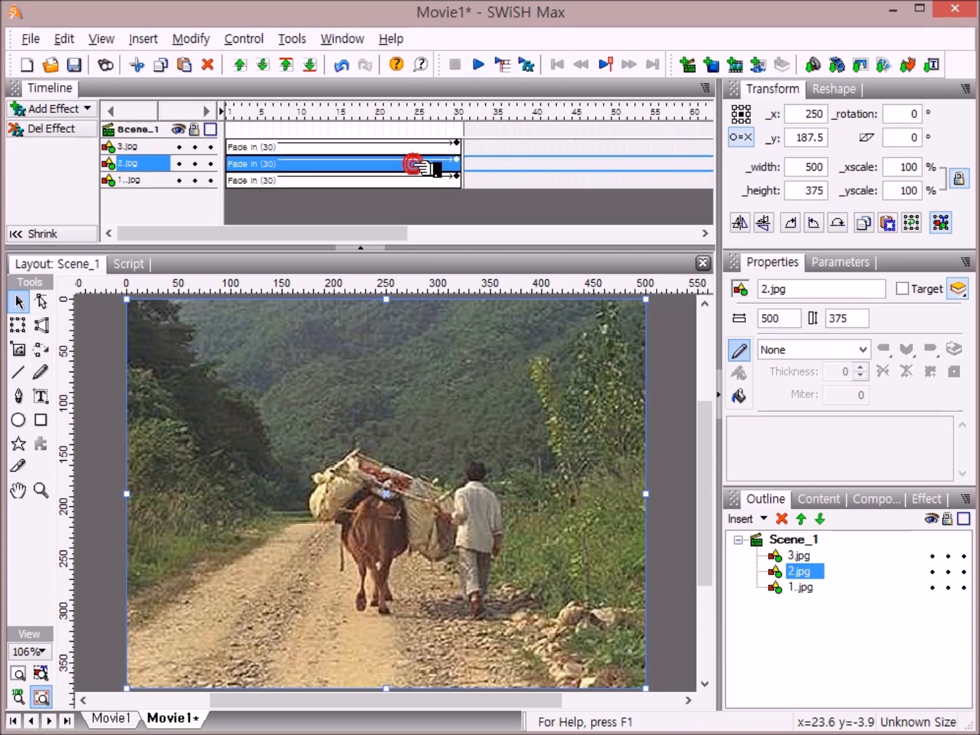
{"action": "left_click", "coordinate": [416, 146]}
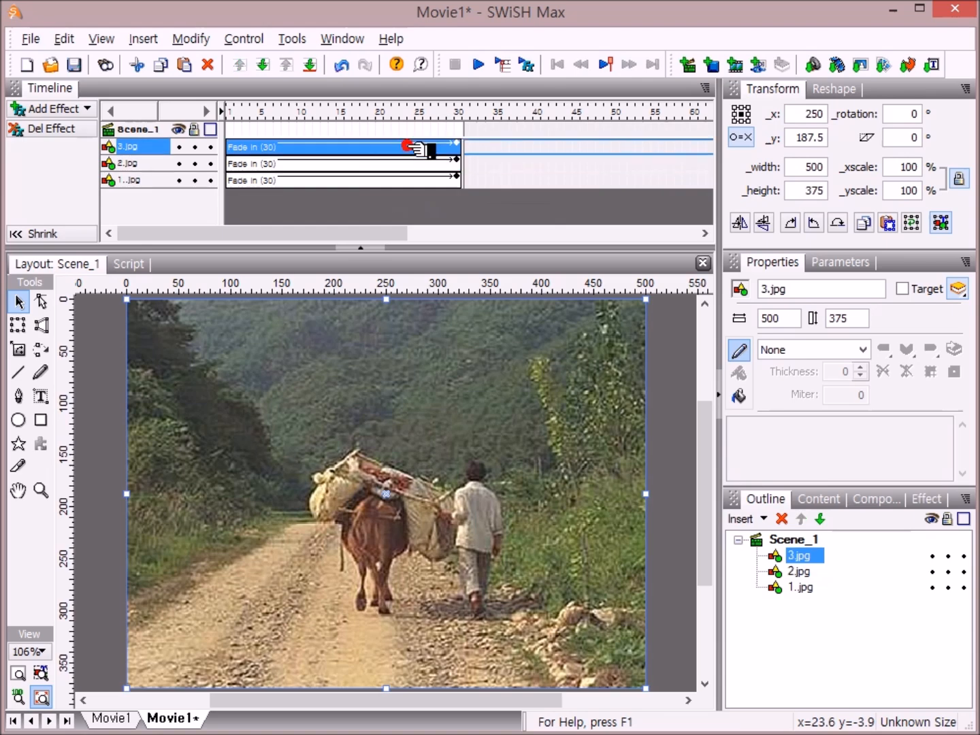
{"action": "left_click", "coordinate": [417, 180]}
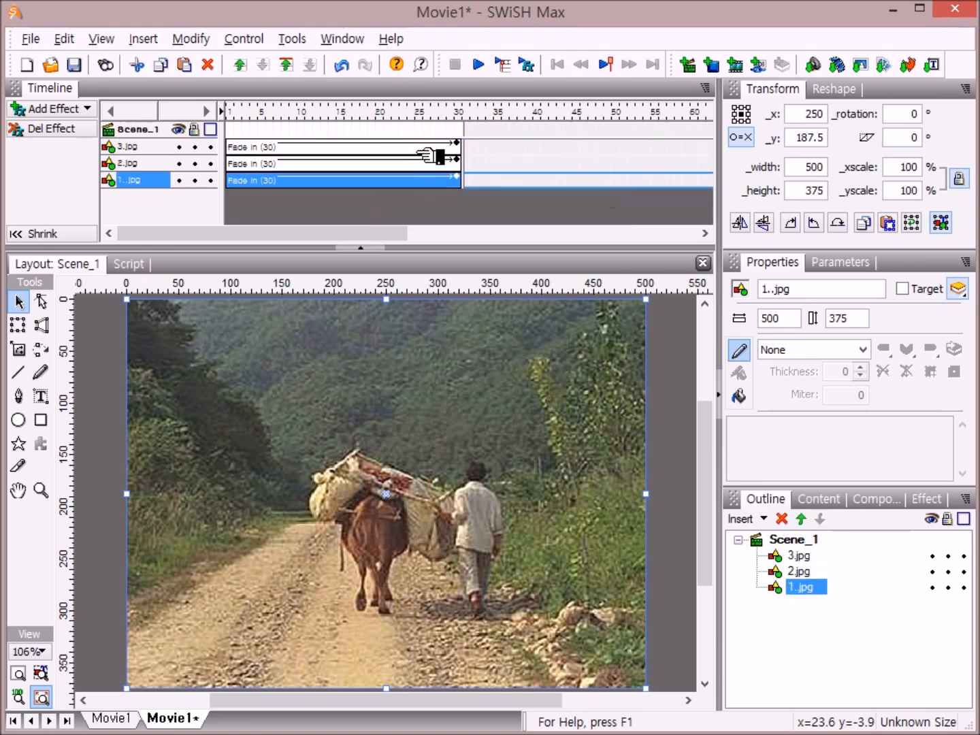
{"action": "left_click", "coordinate": [415, 148]}
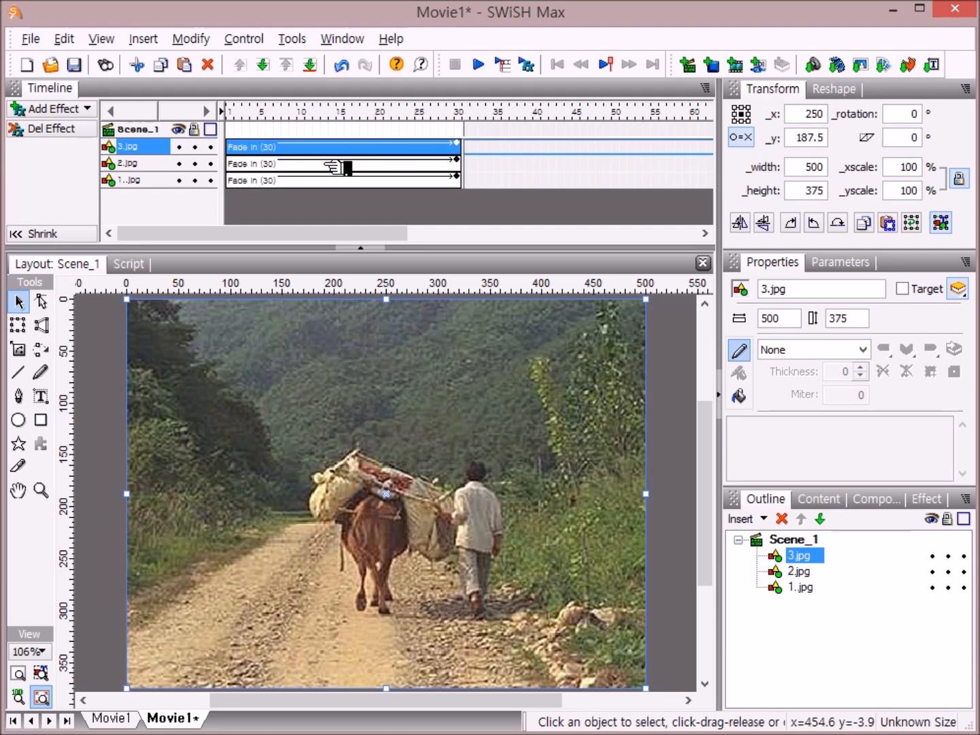
{"action": "left_click_drag", "start_coordinate": [338, 167], "coordinate": [579, 175]}
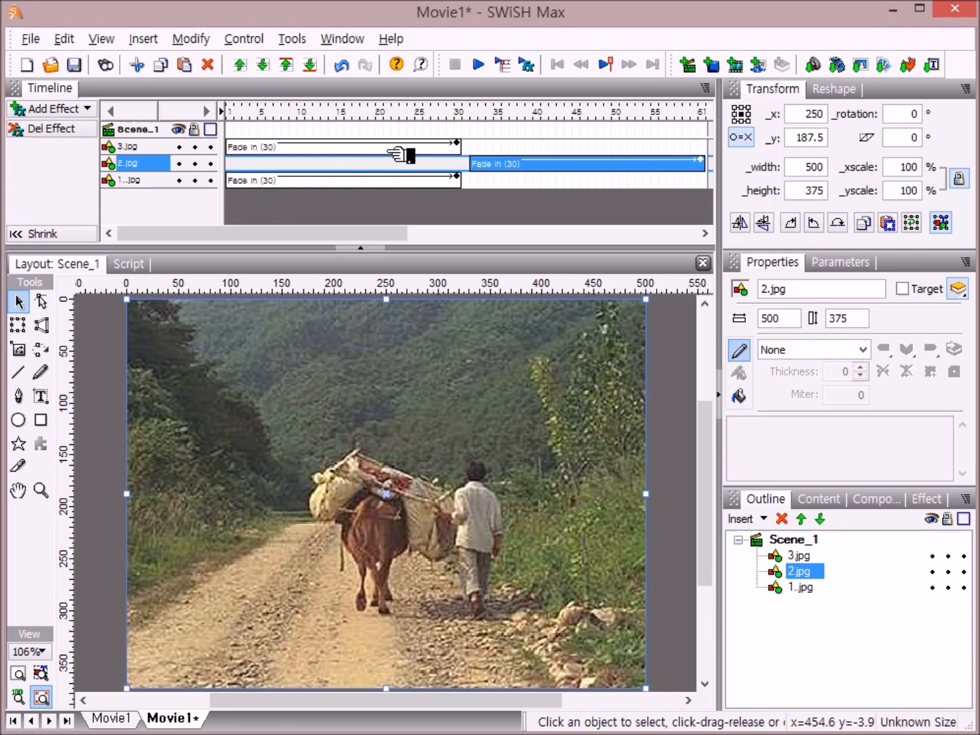
{"action": "left_click_drag", "start_coordinate": [389, 151], "coordinate": [742, 145]}
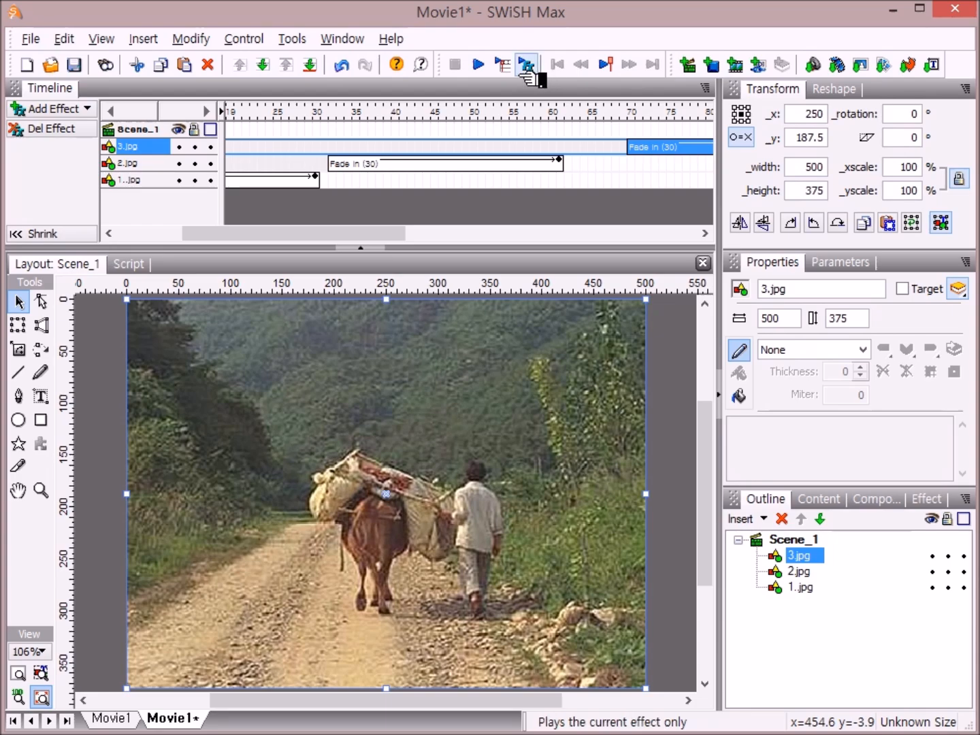
Step: Preview the timeline, then move 2.jpg's fade-in so it starts at about frame 60
{"action": "left_click", "coordinate": [505, 66]}
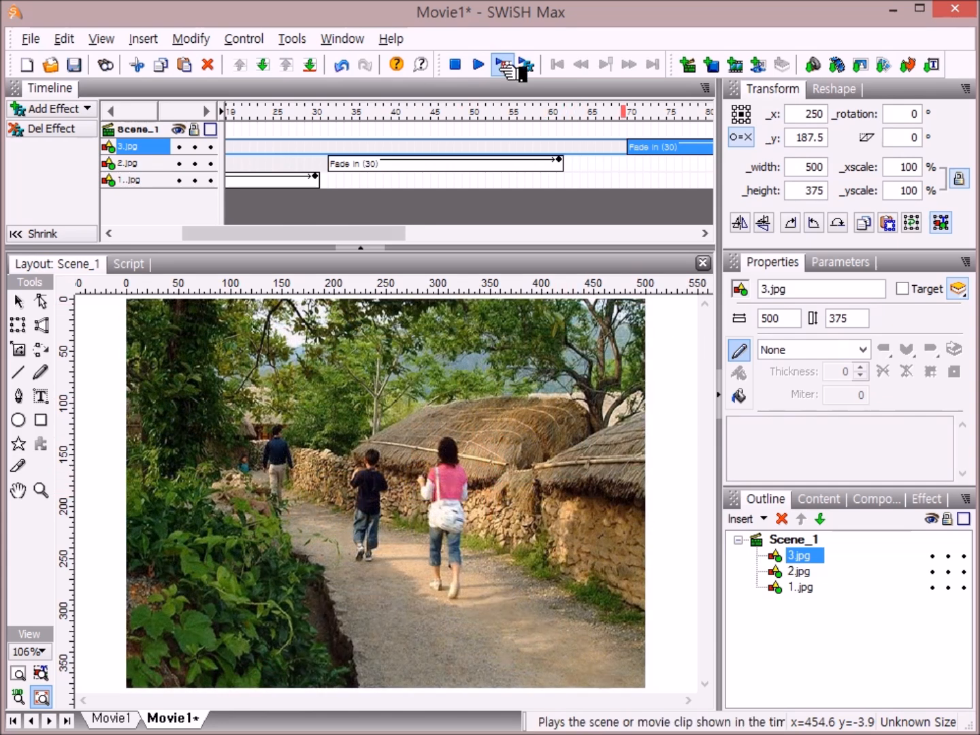
{"action": "left_click", "coordinate": [456, 64]}
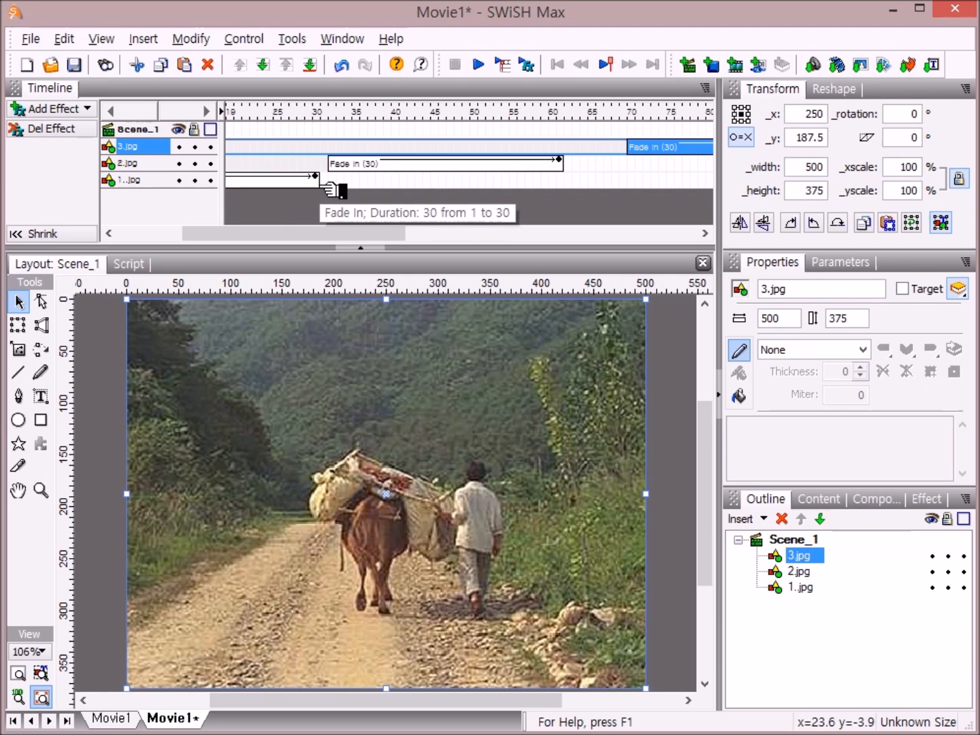
{"action": "left_click_drag", "start_coordinate": [401, 115], "coordinate": [553, 115]}
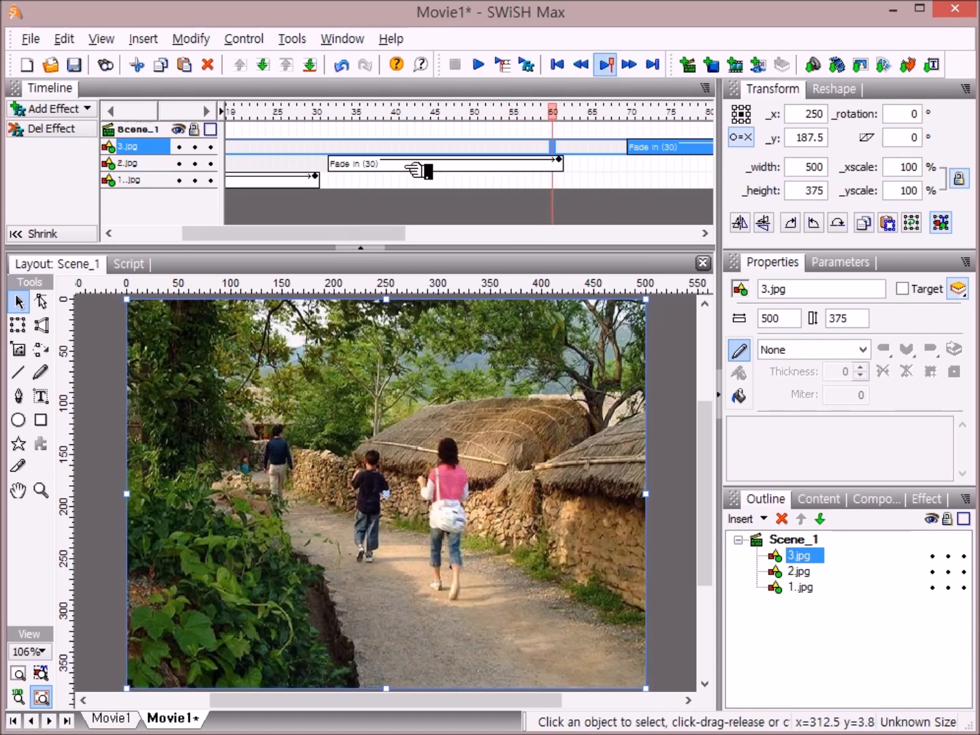
{"action": "left_click_drag", "start_coordinate": [407, 168], "coordinate": [623, 166]}
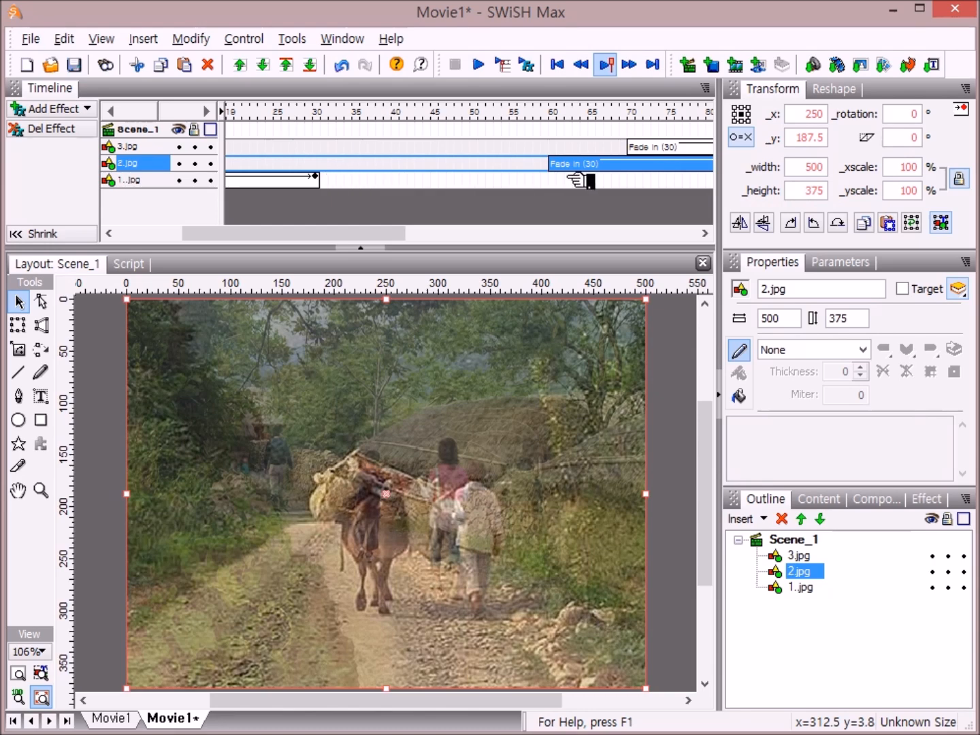
Step: Move 3.jpg's fade-in effect so it starts at about frame 120
{"action": "left_click_drag", "start_coordinate": [383, 241], "coordinate": [572, 241]}
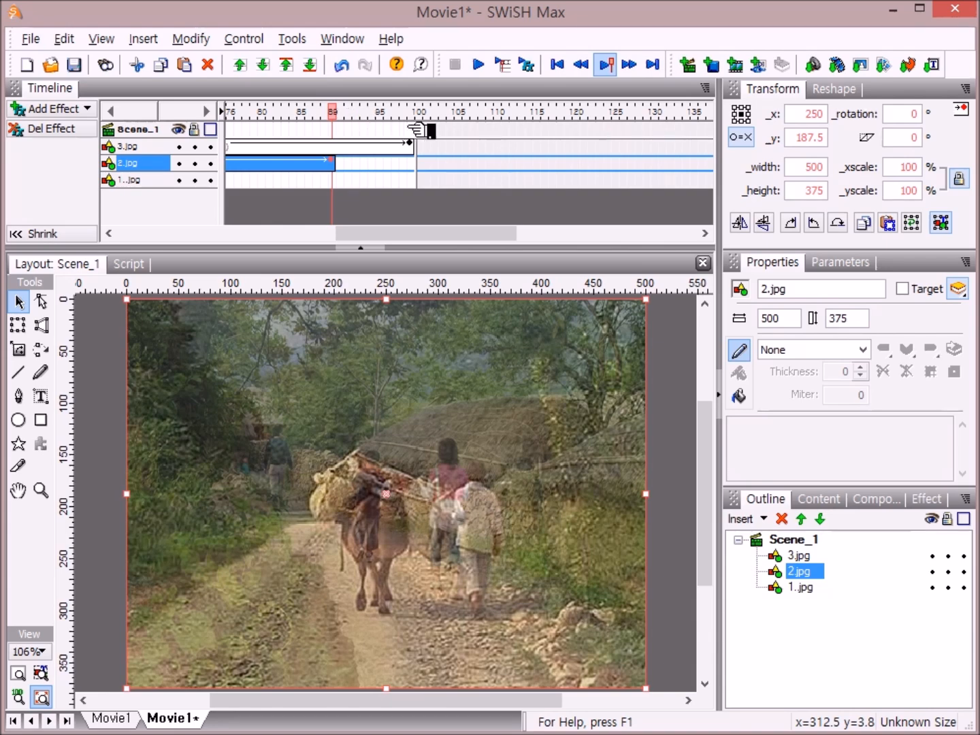
{"action": "left_click", "coordinate": [576, 112]}
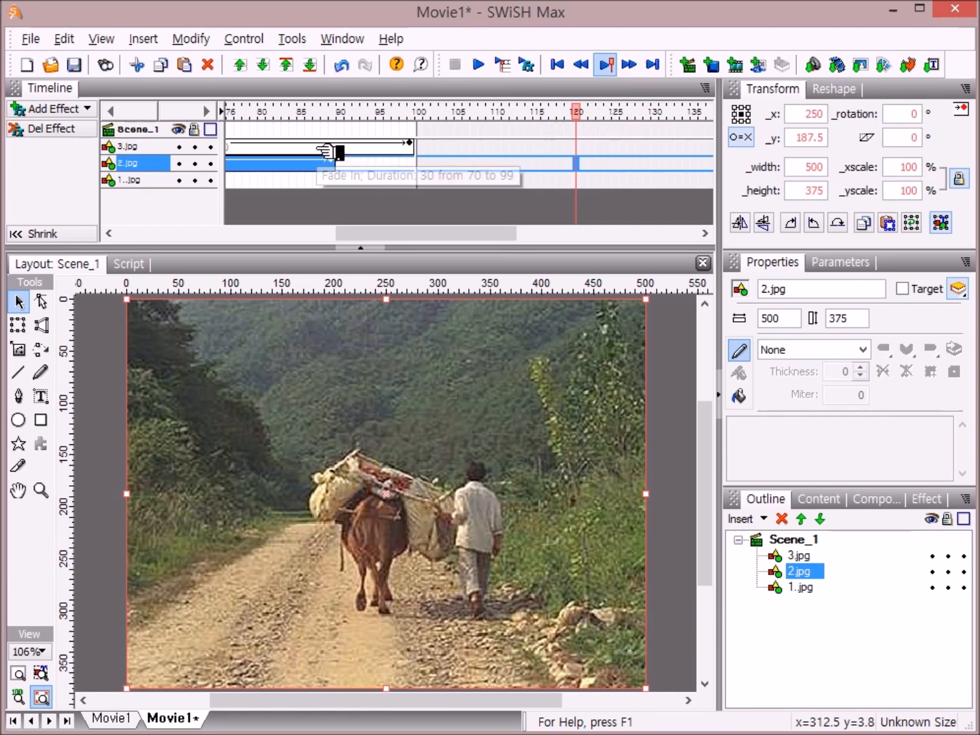
{"action": "left_click_drag", "start_coordinate": [312, 145], "coordinate": [716, 185]}
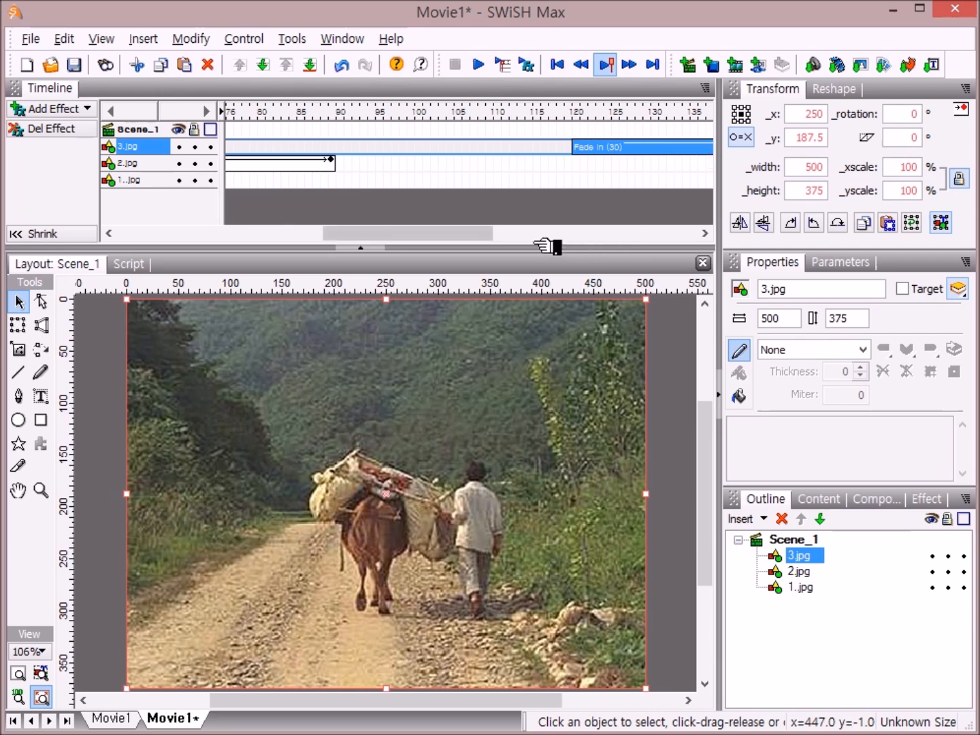
Step: Add a Place effect to 3.jpg at frame 180 and preview the timeline
{"action": "left_click_drag", "start_coordinate": [481, 235], "coordinate": [643, 262]}
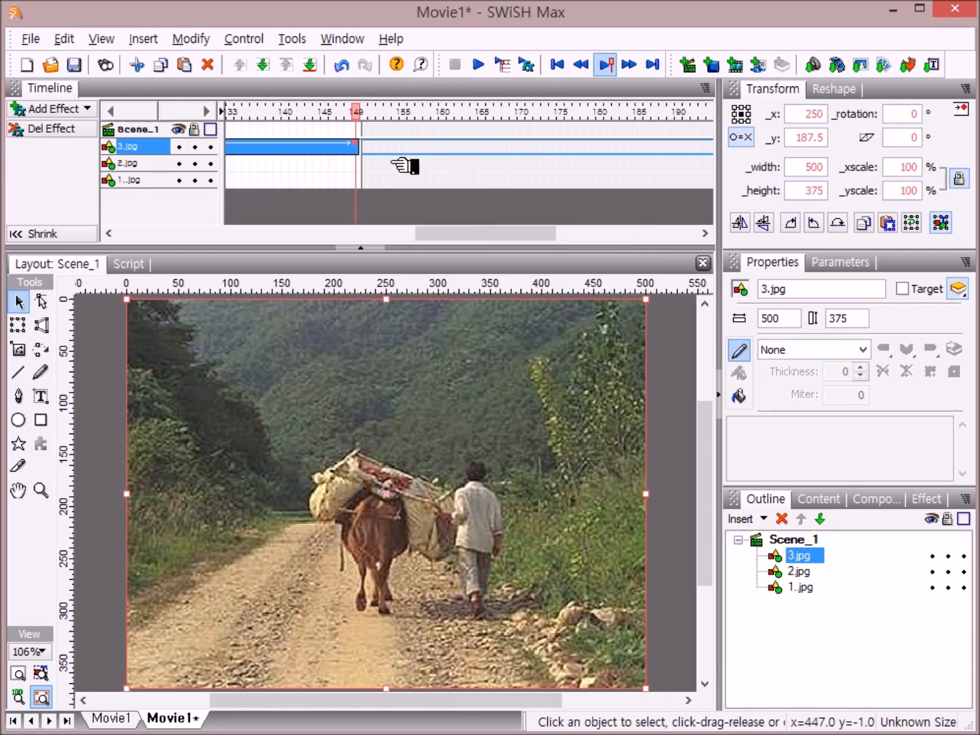
{"action": "left_click", "coordinate": [600, 145]}
{"action": "right_click", "coordinate": [601, 146]}
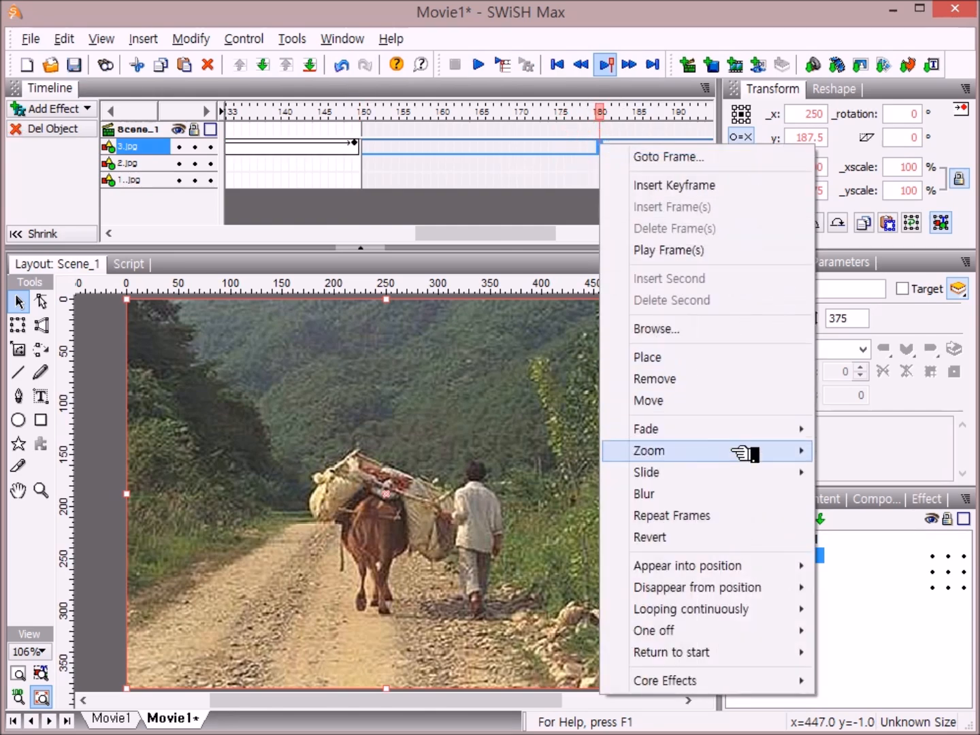
{"action": "left_click", "coordinate": [688, 357]}
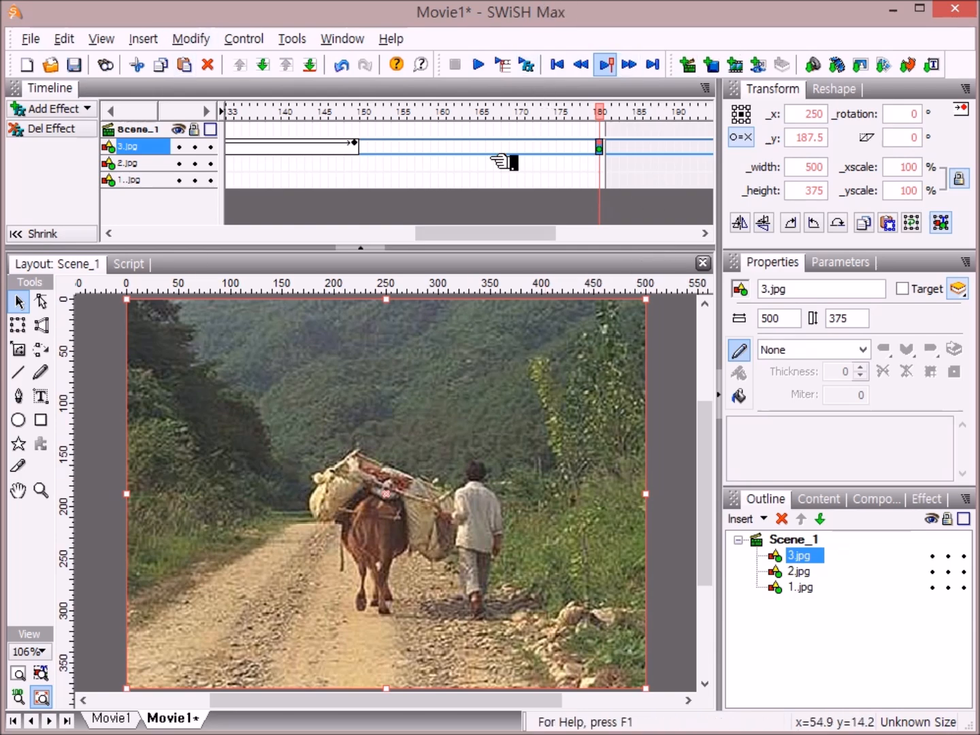
{"action": "left_click", "coordinate": [505, 65]}
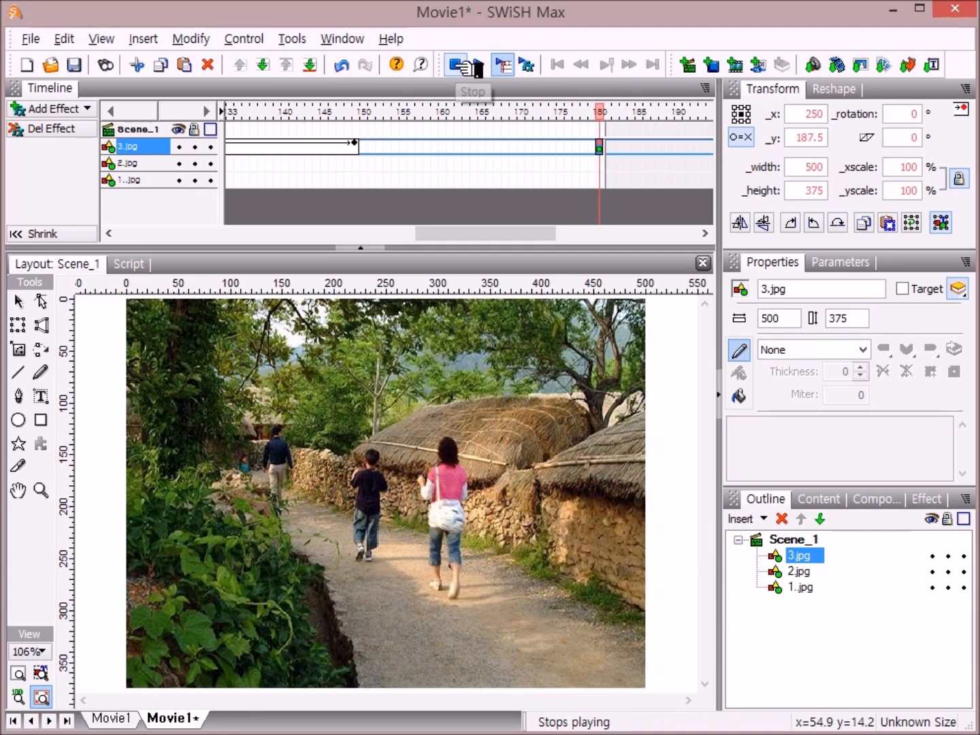
{"action": "left_click", "coordinate": [464, 65]}
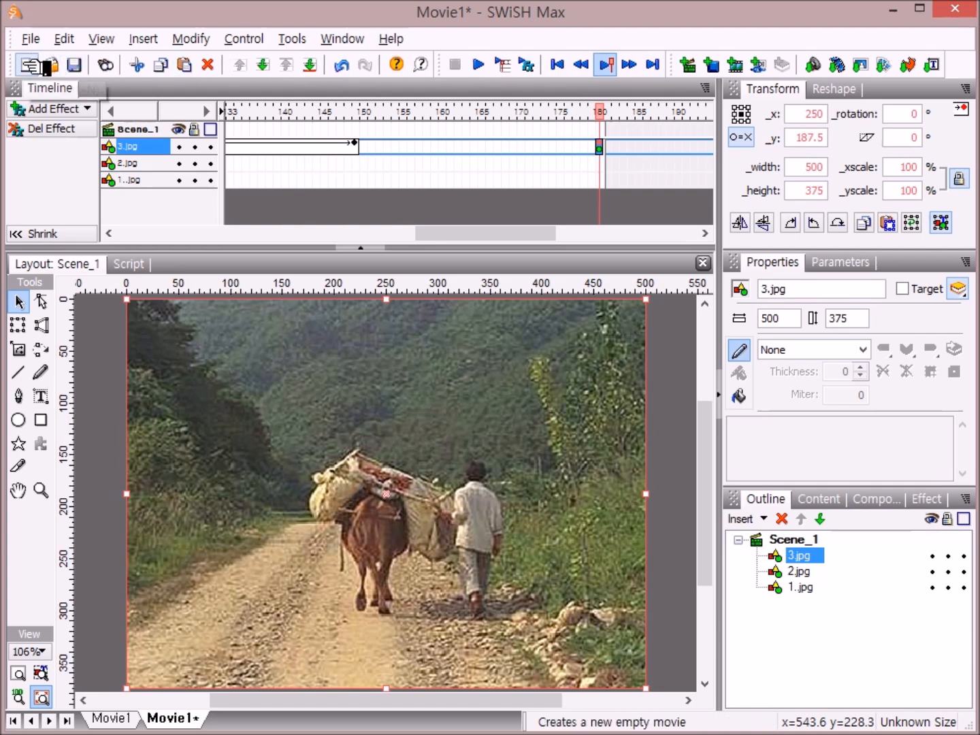
Step: Import a second copy of 3.jpg, send it to the back of the stacking order, and play the movie
{"action": "left_click", "coordinate": [860, 66]}
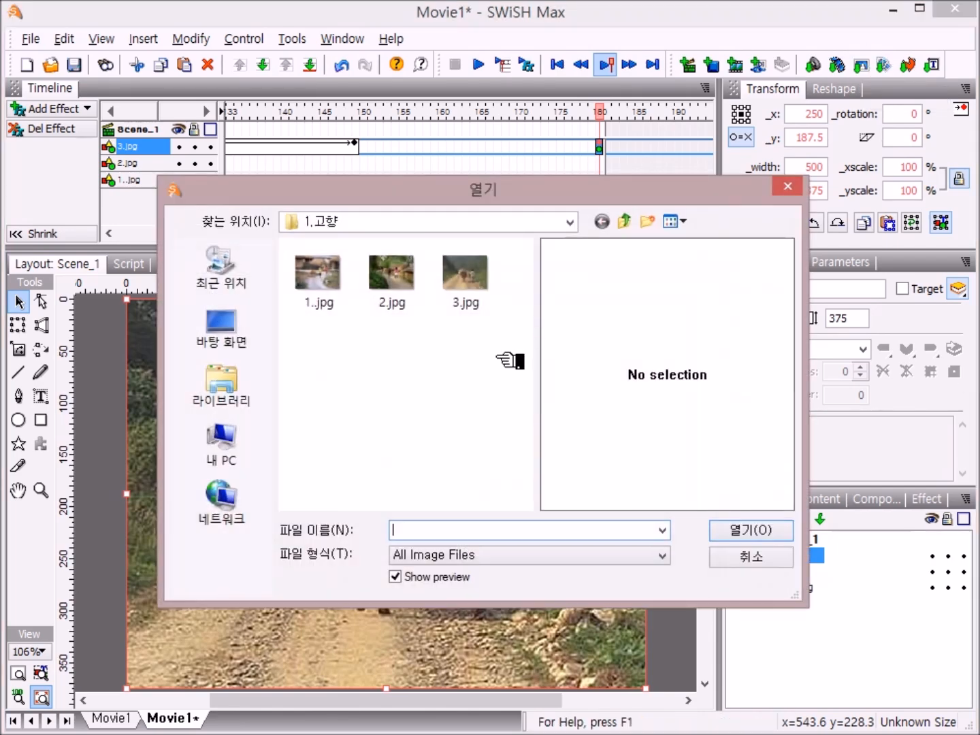
{"action": "double_click", "coordinate": [480, 286]}
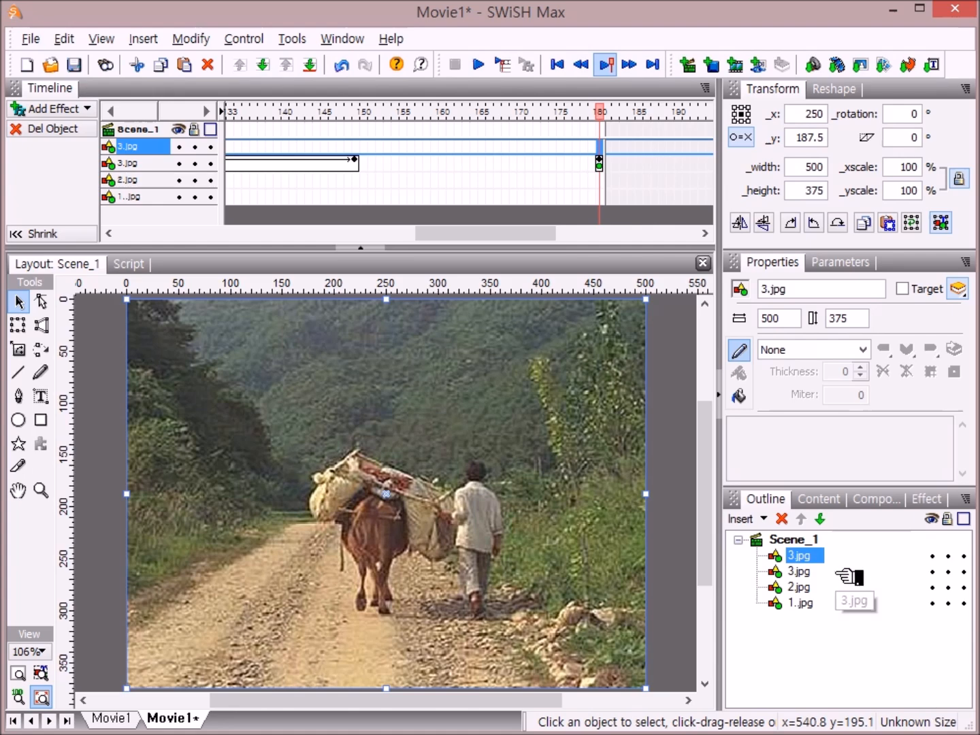
{"action": "left_click", "coordinate": [821, 519]}
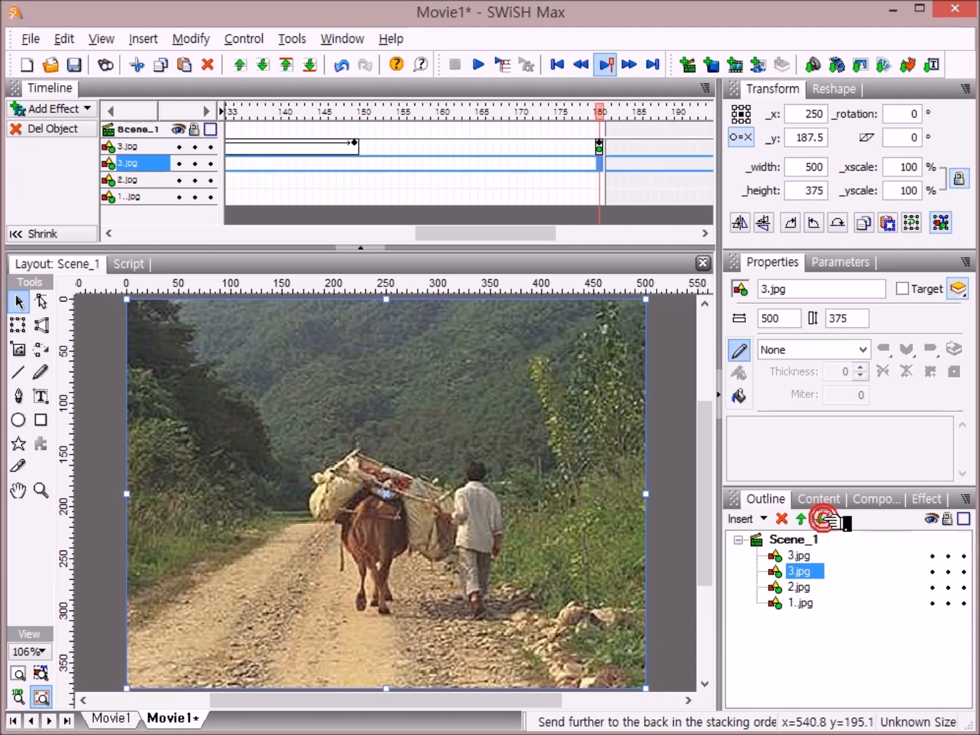
{"action": "left_click", "coordinate": [822, 520]}
{"action": "left_click", "coordinate": [823, 520]}
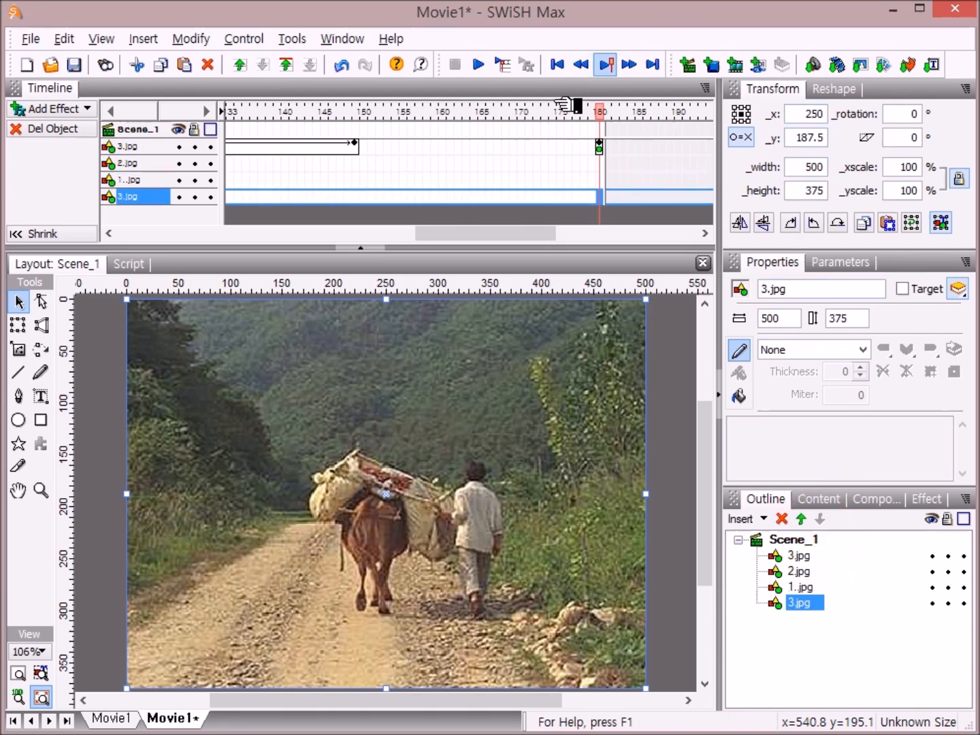
{"action": "left_click", "coordinate": [480, 65]}
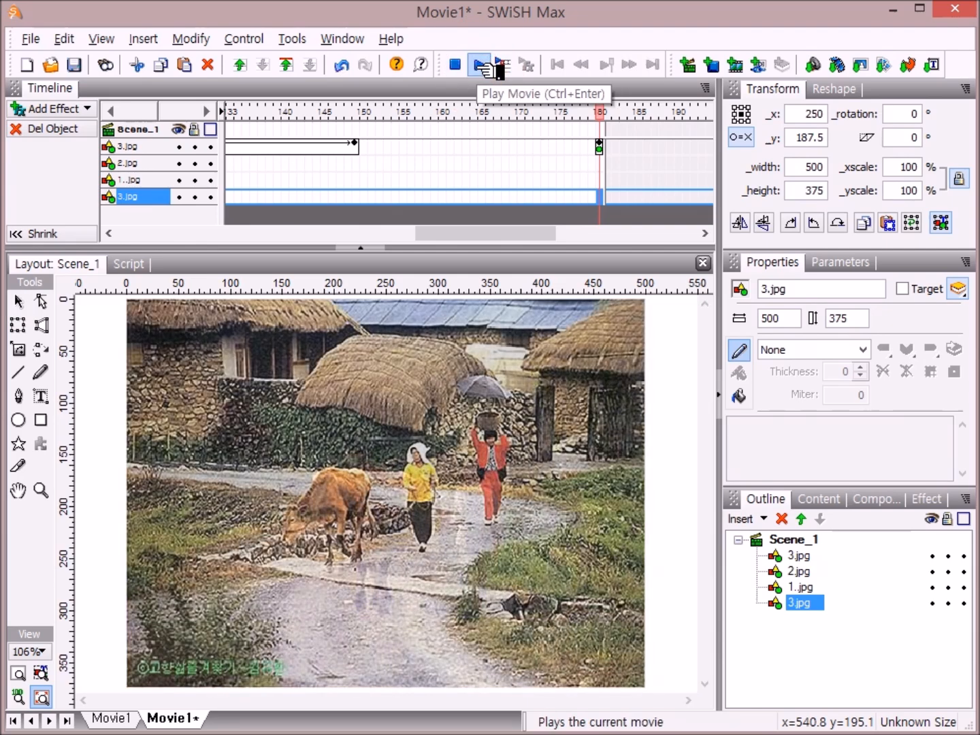